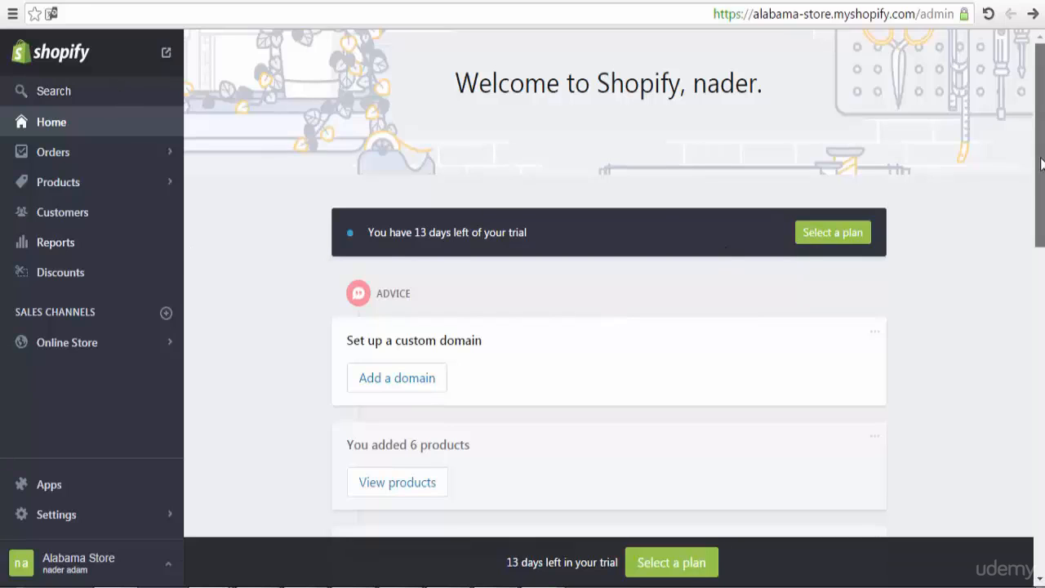
# Step: Go back to the store's admin home page
pyautogui.moveTo(1041, 157); pyautogui.dragTo(1040, 215)
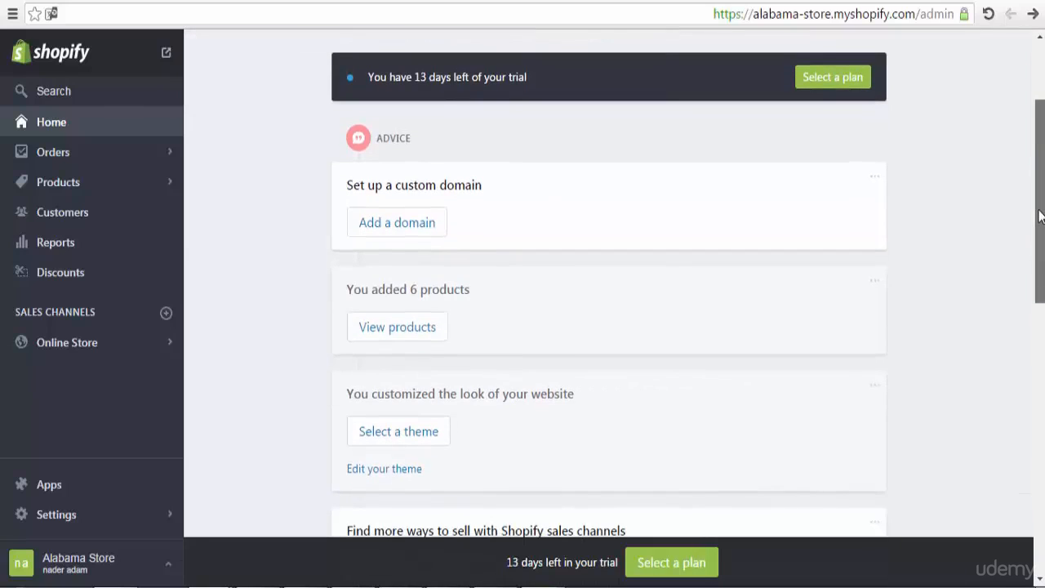
pyautogui.click(63, 127)
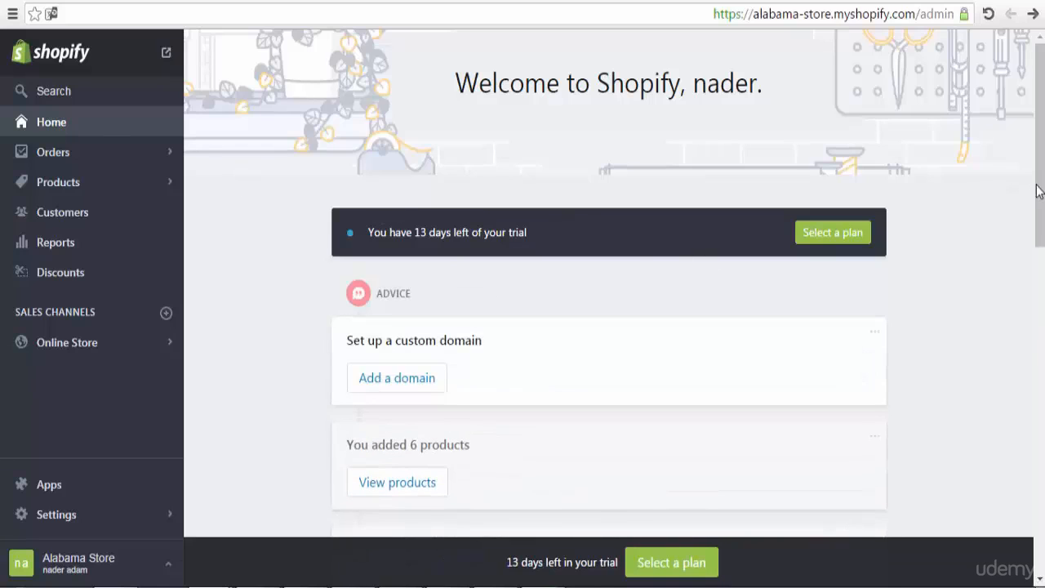
pyautogui.moveTo(1040, 183); pyautogui.dragTo(1039, 316)
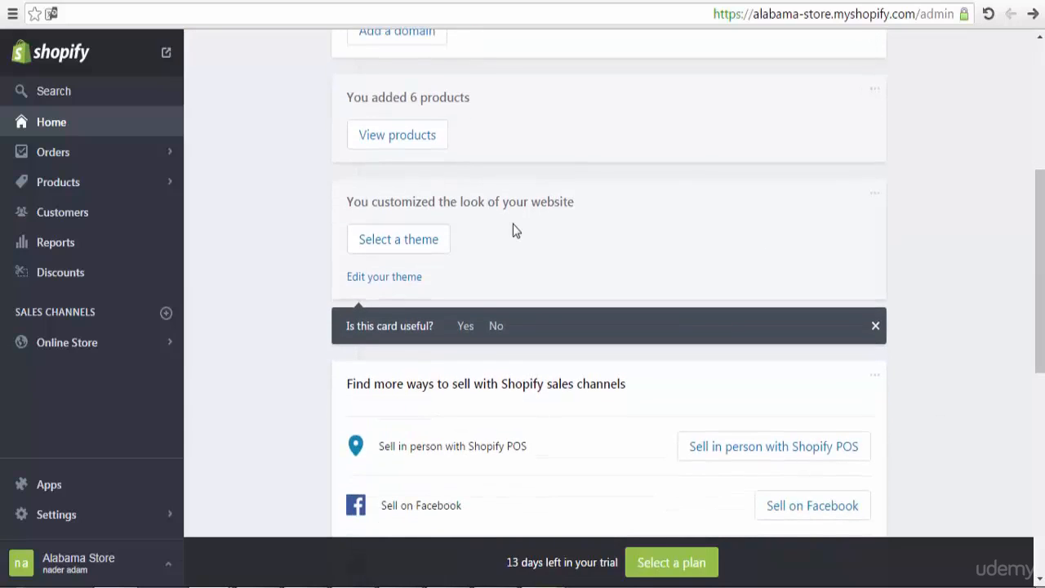
# Step: Browse the Free Themes gallery, scrolling past Minimal, Brooklyn and Supply
pyautogui.click(428, 243)
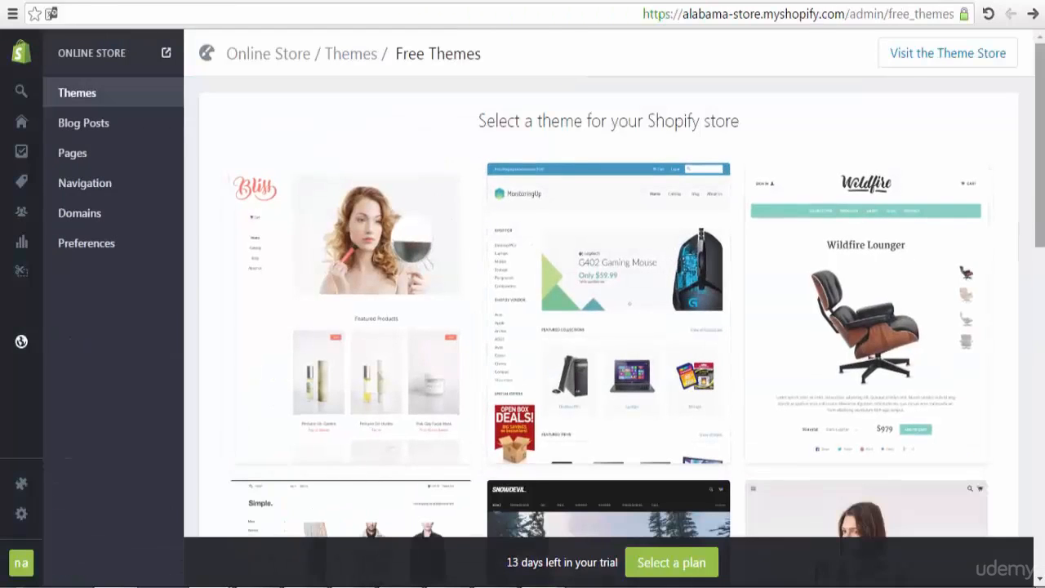
pyautogui.moveTo(1038, 174)
pyautogui.mouseDown()
pyautogui.moveTo(1035, 483)
pyautogui.moveTo(1042, 189)
pyautogui.mouseUp()
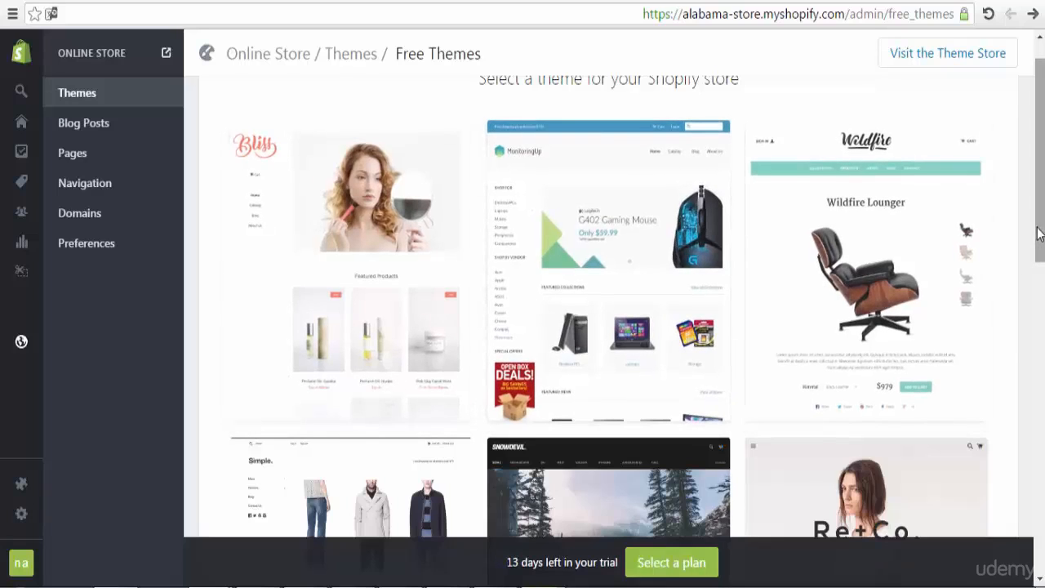
pyautogui.moveTo(1039, 233); pyautogui.dragTo(1040, 318)
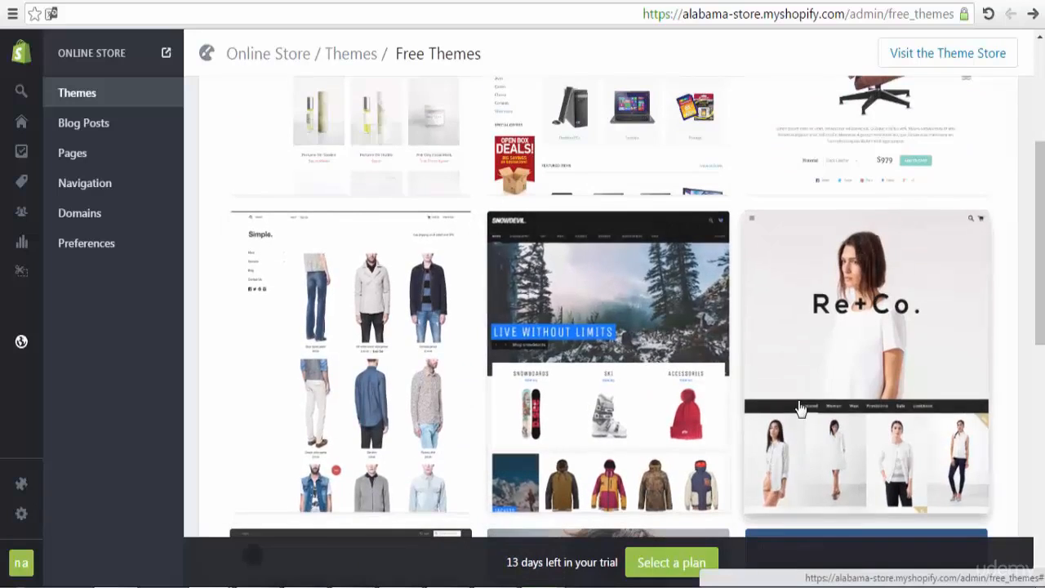
pyautogui.moveTo(1039, 294); pyautogui.dragTo(1040, 416)
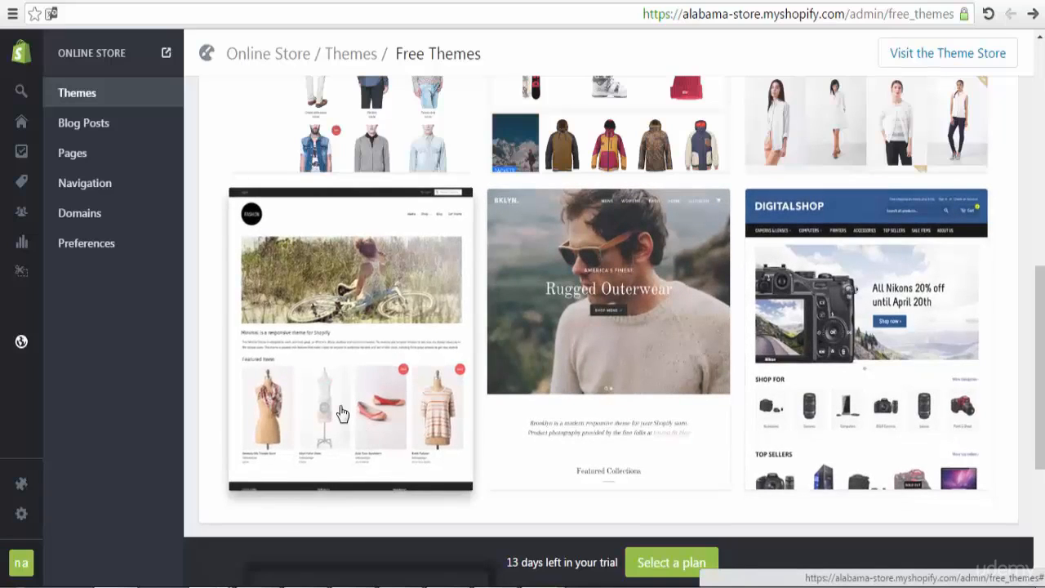
# Step: Preview the Minimal theme and publish it as the store's theme
pyautogui.click(342, 415)
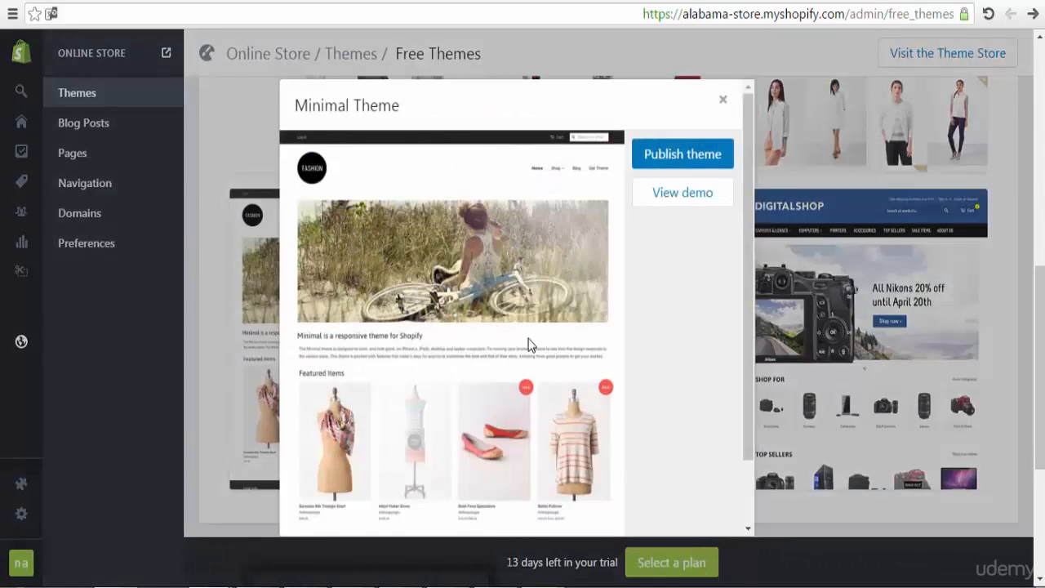
pyautogui.click(694, 160)
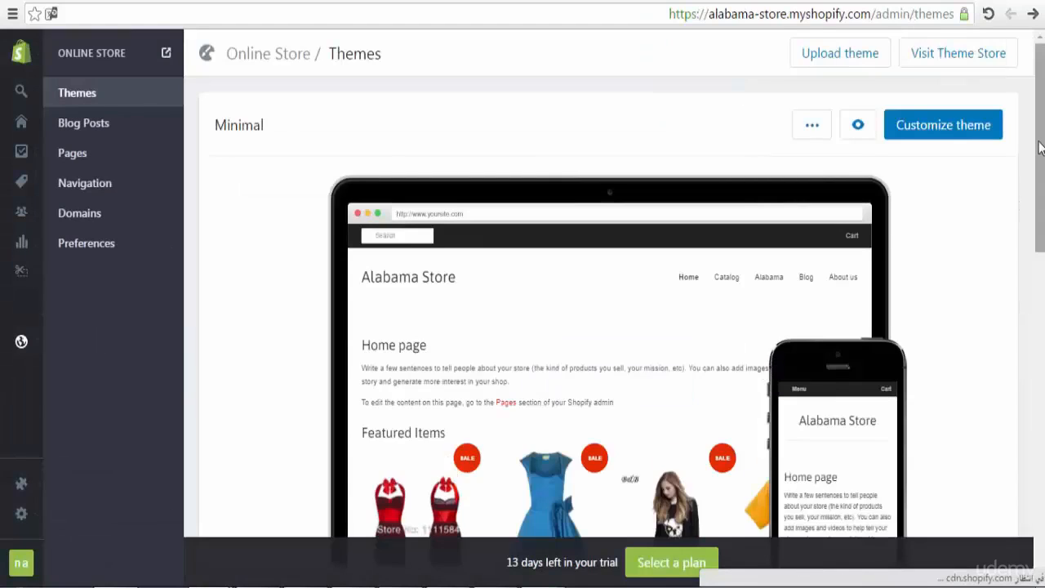
pyautogui.moveTo(1041, 147)
pyautogui.mouseDown()
pyautogui.moveTo(1042, 294)
pyautogui.moveTo(1043, 145)
pyautogui.mouseUp()
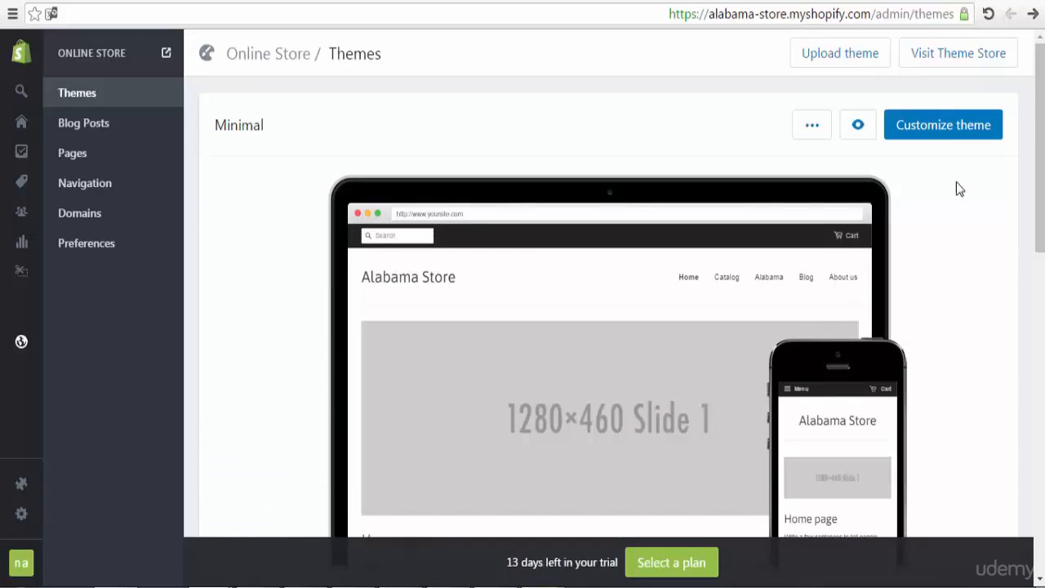
# Step: Customize Minimal, glance at the Layout settings, and return to the sections list
pyautogui.click(950, 137)
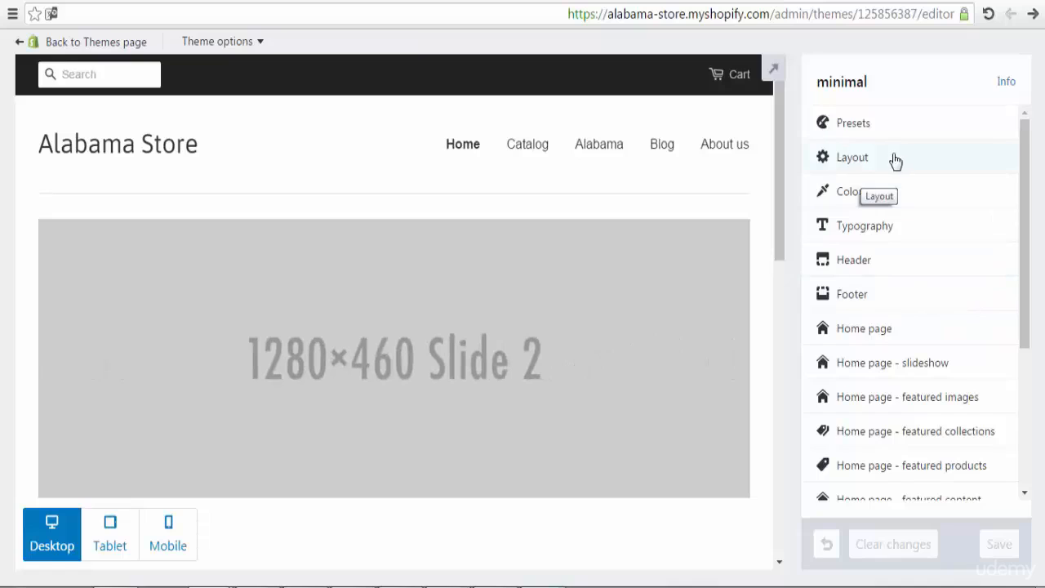
pyautogui.click(874, 156)
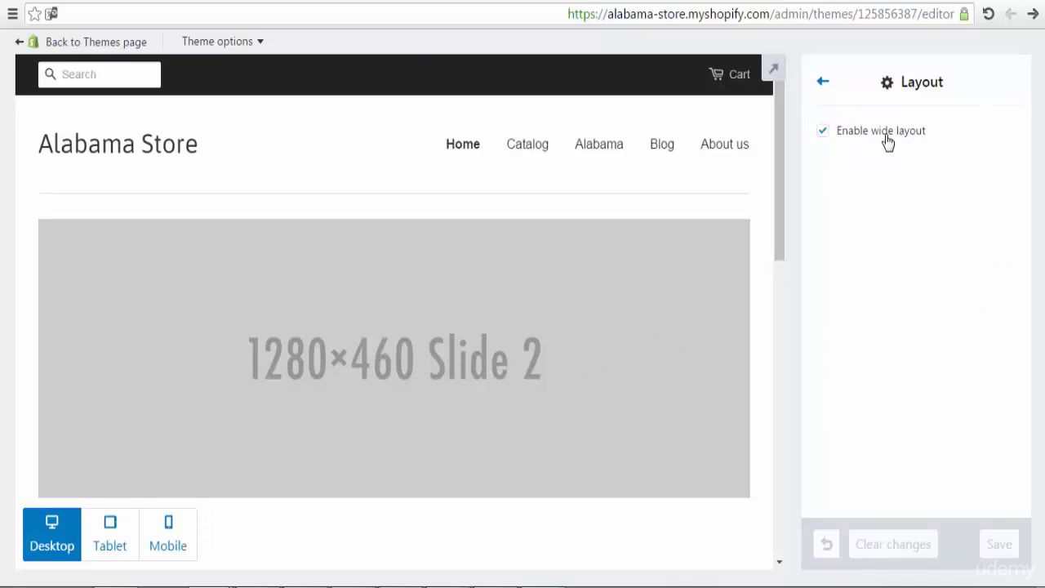
pyautogui.click(822, 82)
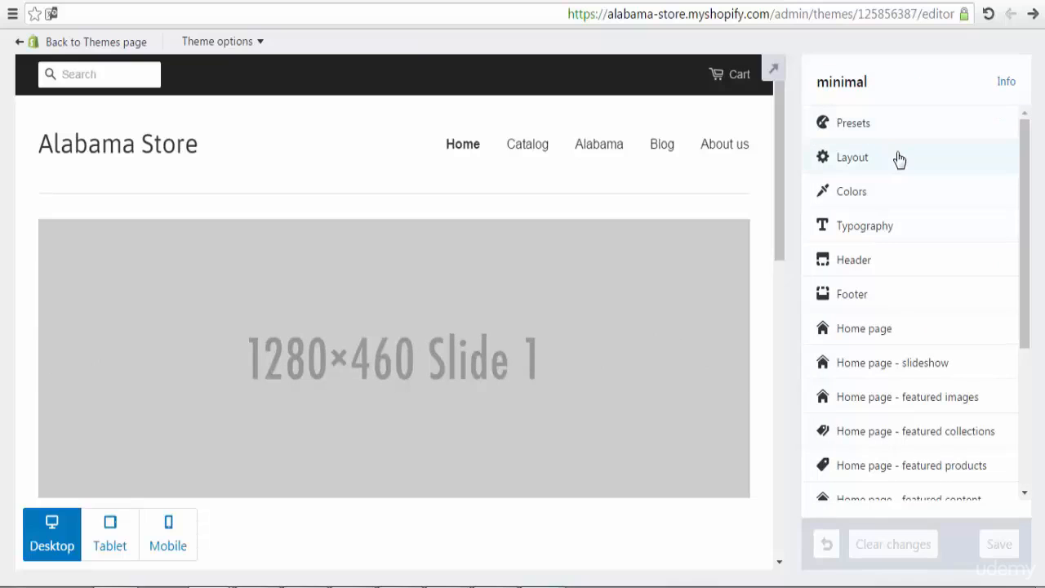
pyautogui.click(899, 200)
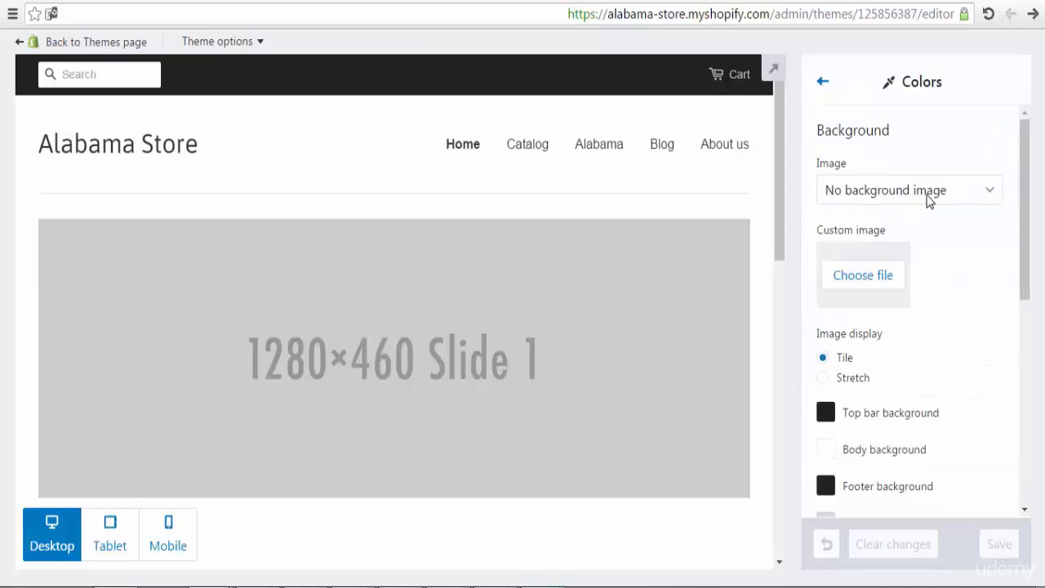
pyautogui.click(958, 196)
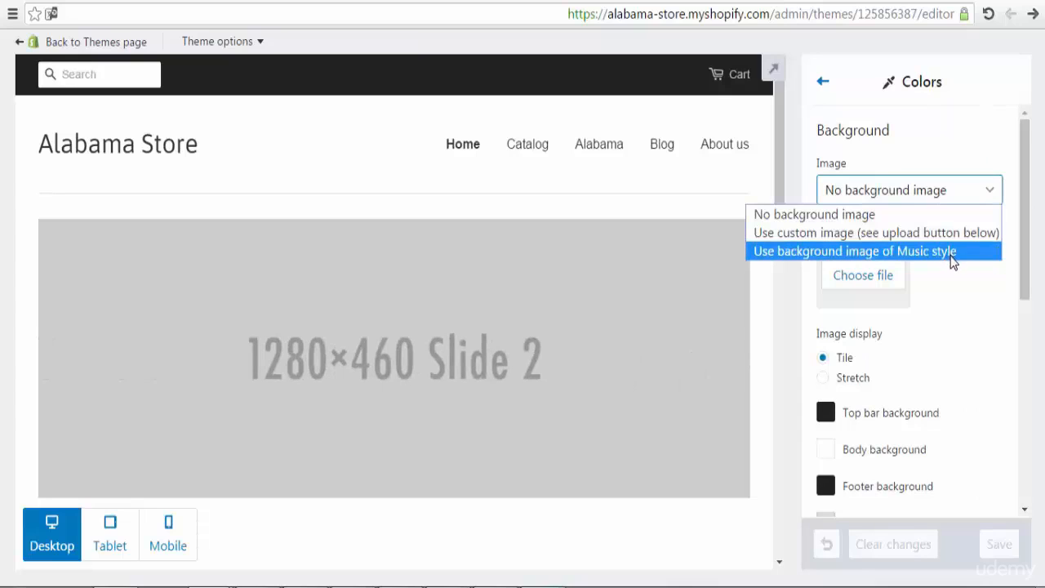
pyautogui.click(966, 139)
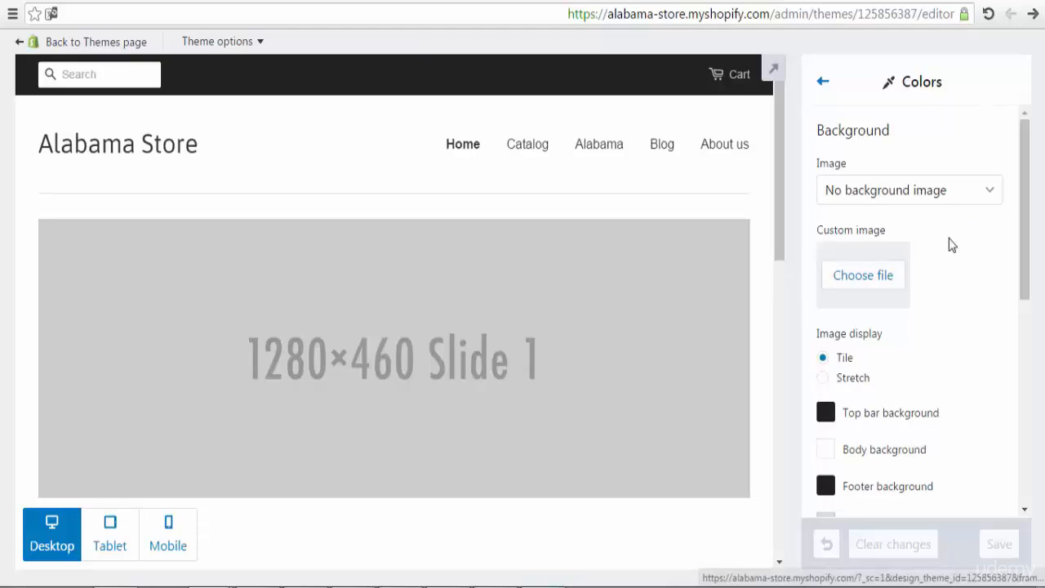
pyautogui.moveTo(1025, 209); pyautogui.dragTo(1019, 264)
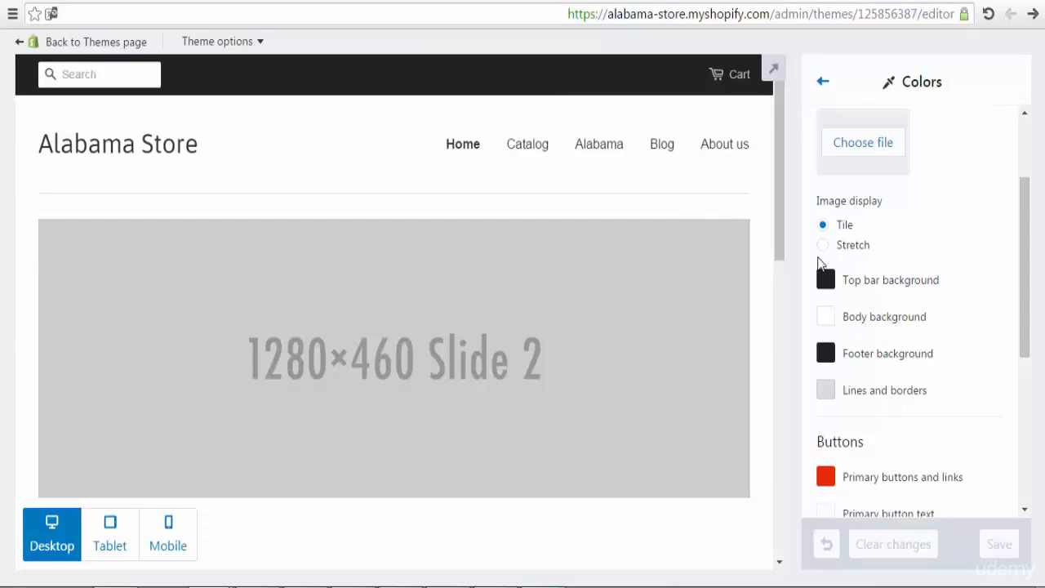
pyautogui.moveTo(778, 251); pyautogui.dragTo(780, 530)
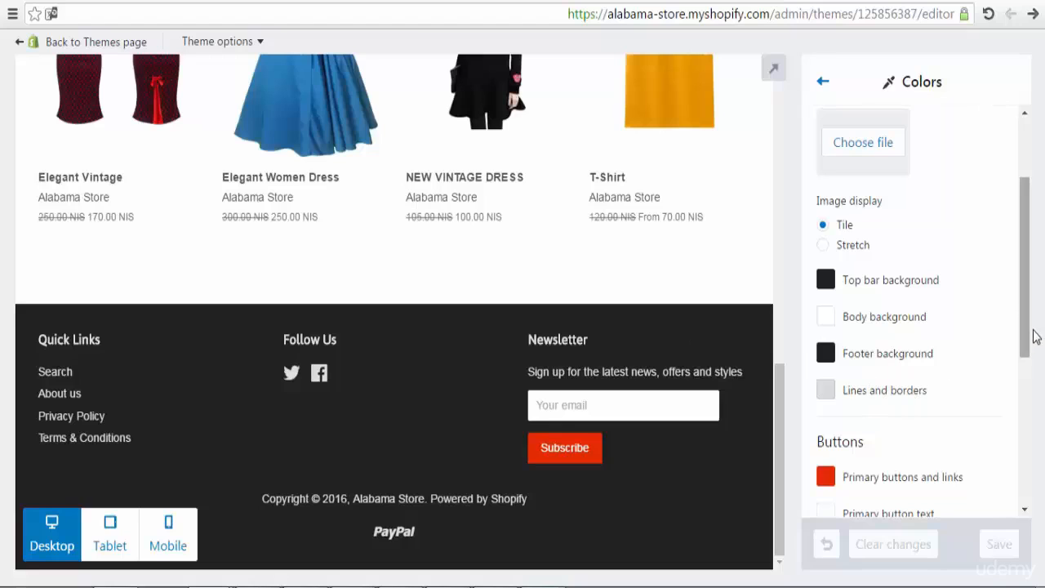
pyautogui.moveTo(1032, 335); pyautogui.dragTo(1028, 420)
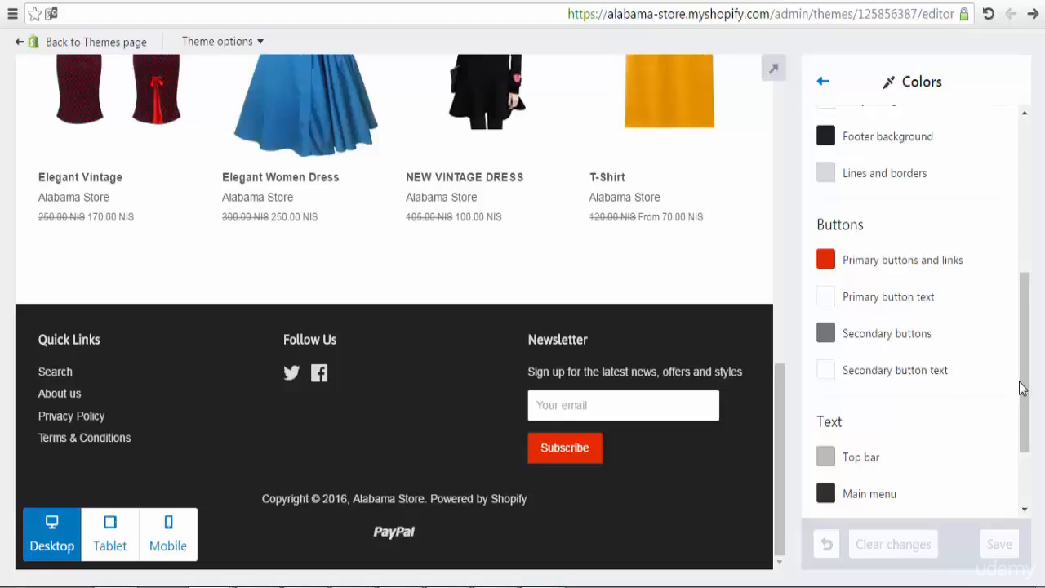
pyautogui.moveTo(1019, 389); pyautogui.dragTo(1019, 441)
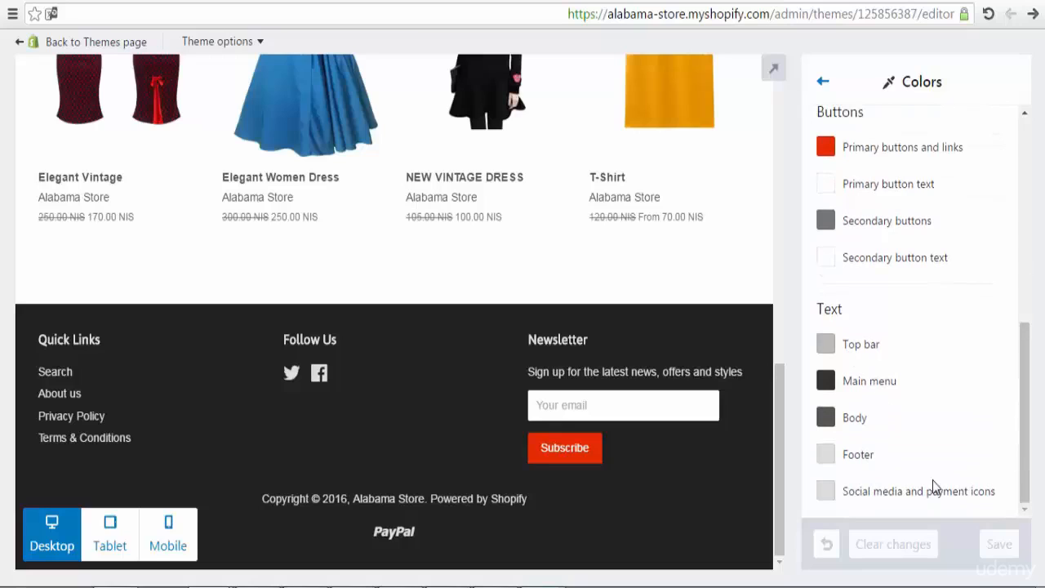
pyautogui.click(822, 82)
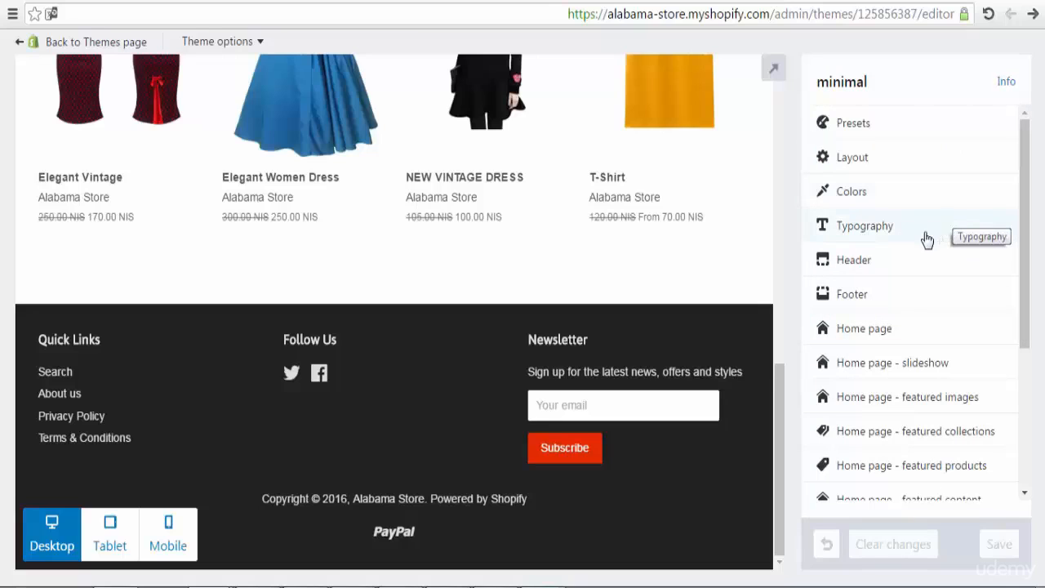
pyautogui.click(926, 235)
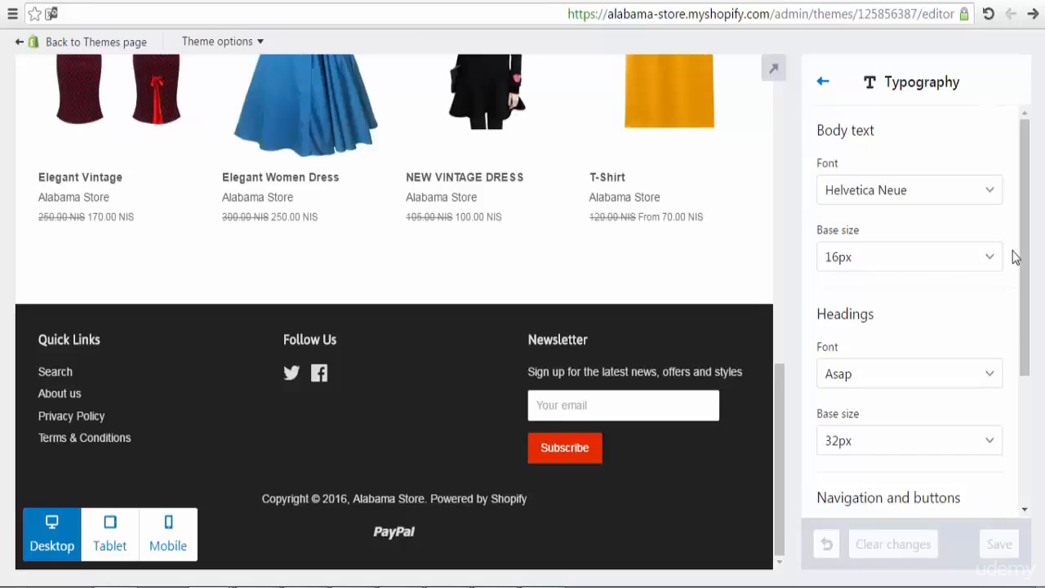
pyautogui.moveTo(1019, 272); pyautogui.dragTo(1027, 238)
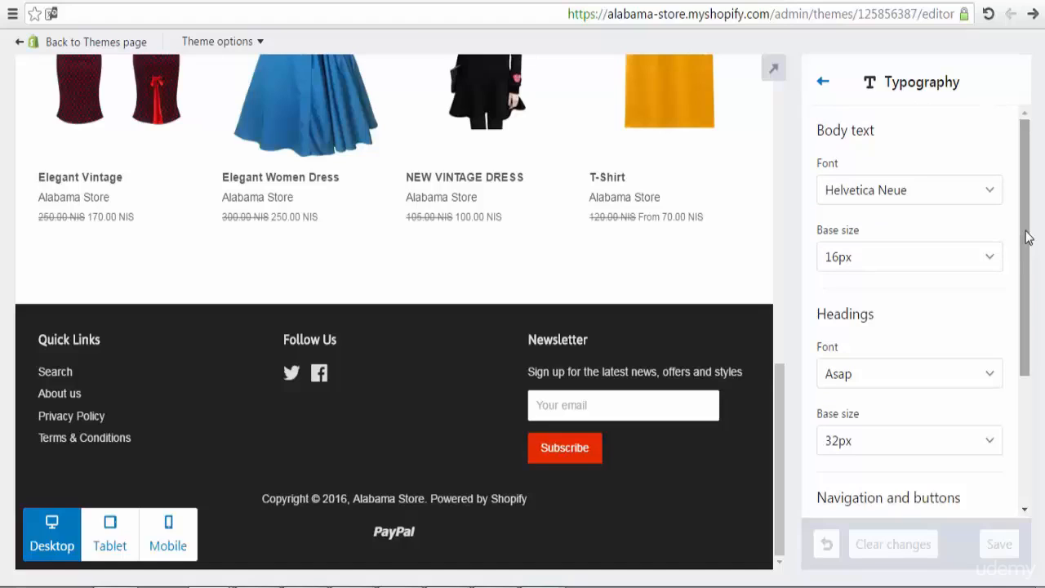
pyautogui.click(822, 86)
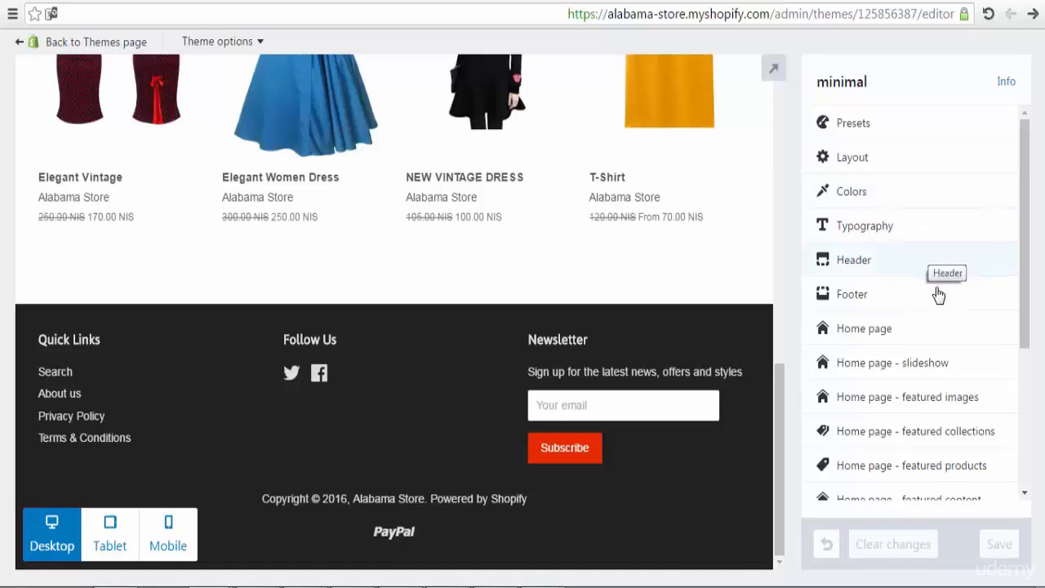
# Step: In Header settings, upload Best-Seller-Logo-1 from the Desktop phones products folder as the custom logo
pyautogui.click(929, 261)
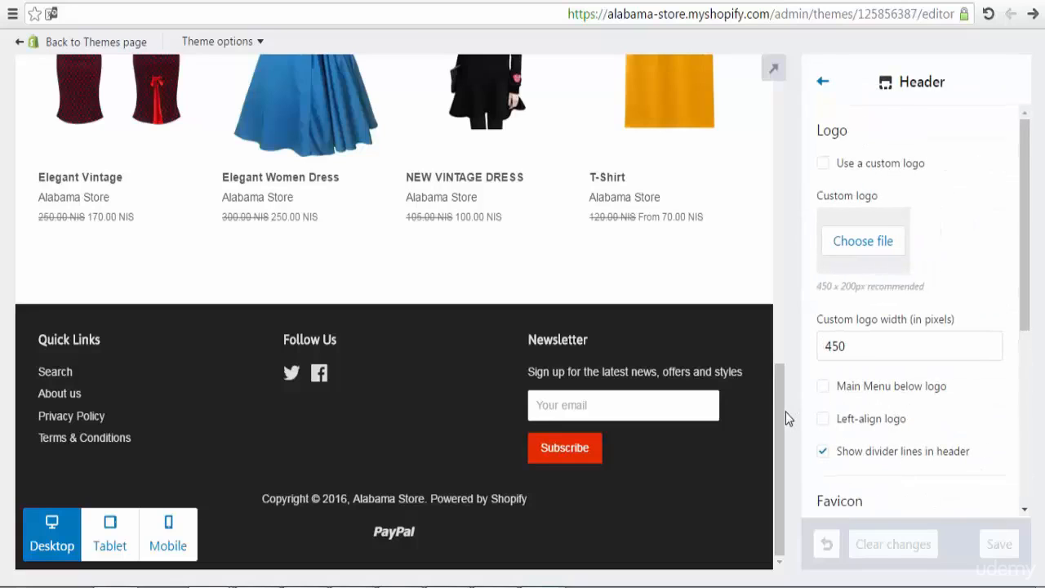
pyautogui.moveTo(778, 412); pyautogui.dragTo(805, 109)
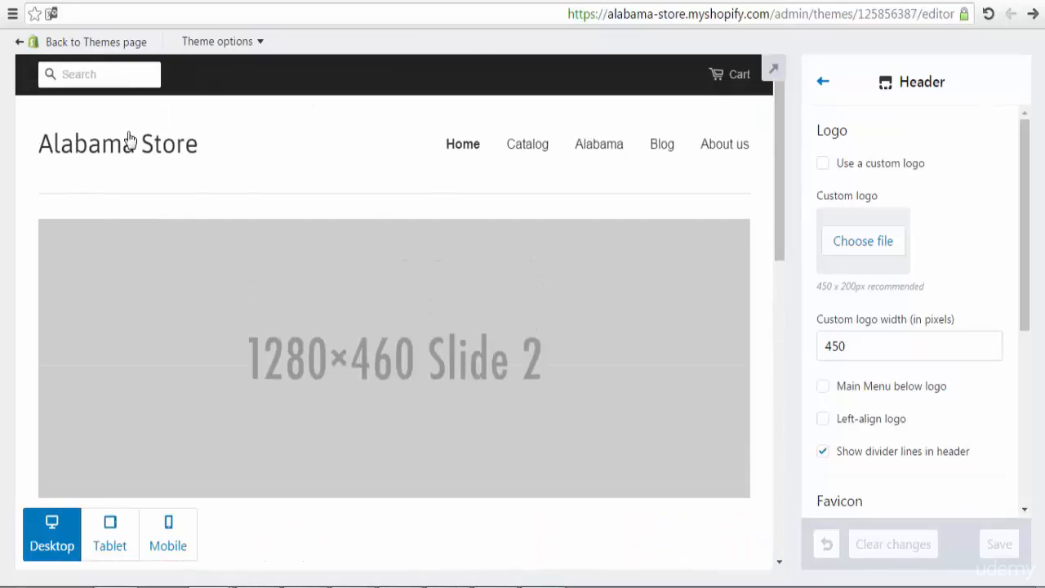
pyautogui.click(866, 242)
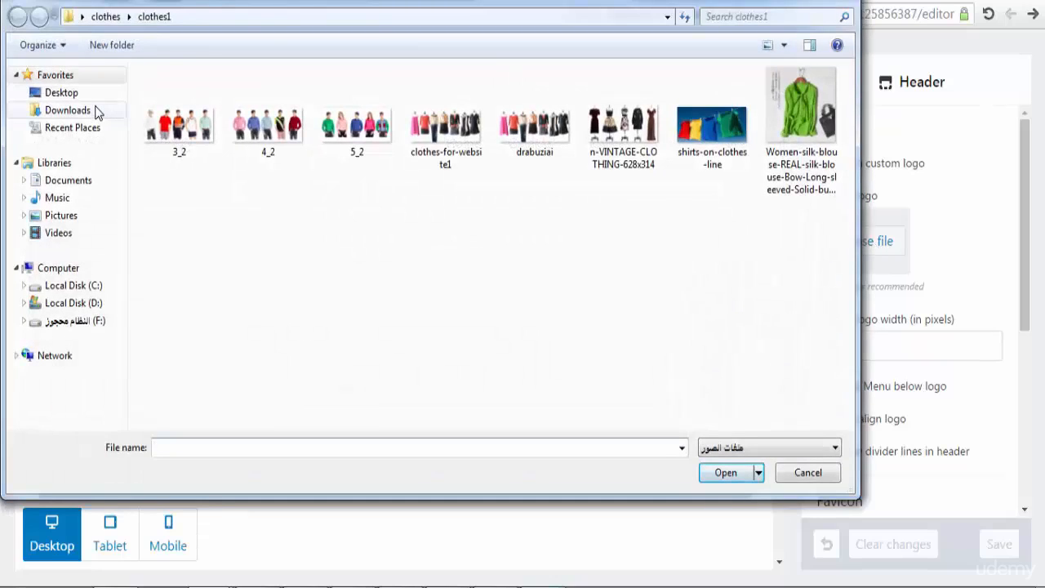
pyautogui.click(81, 110)
pyautogui.click(75, 94)
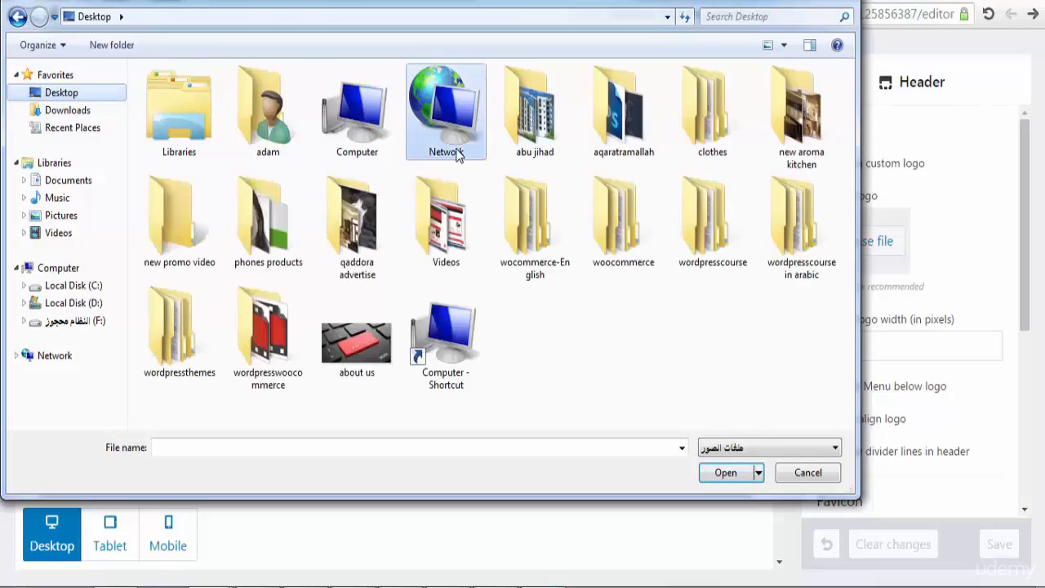
pyautogui.press('a')
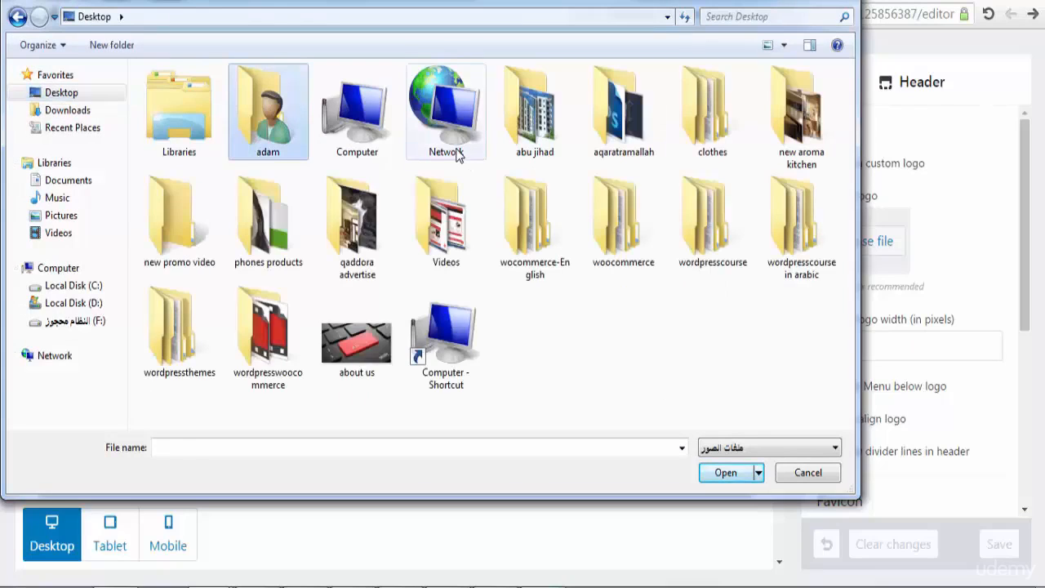
pyautogui.click(294, 245)
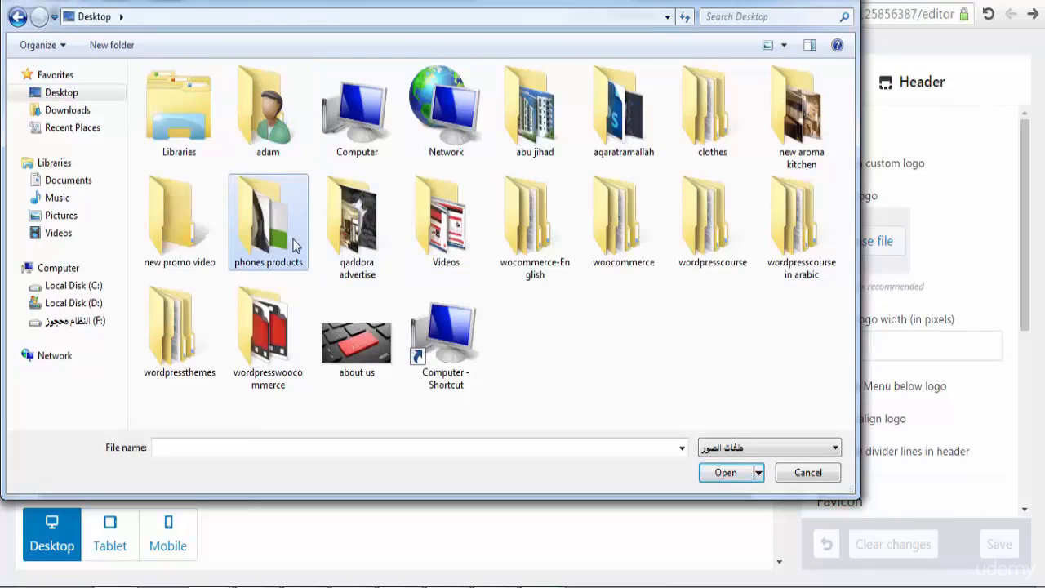
pyautogui.doubleClick(294, 245)
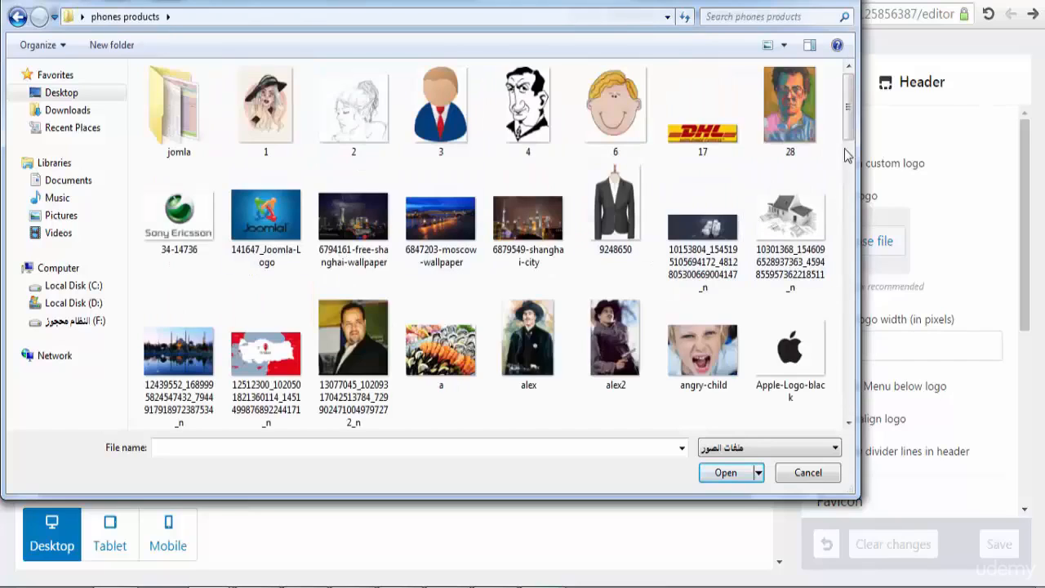
pyautogui.scroll(-3, 847, 155)
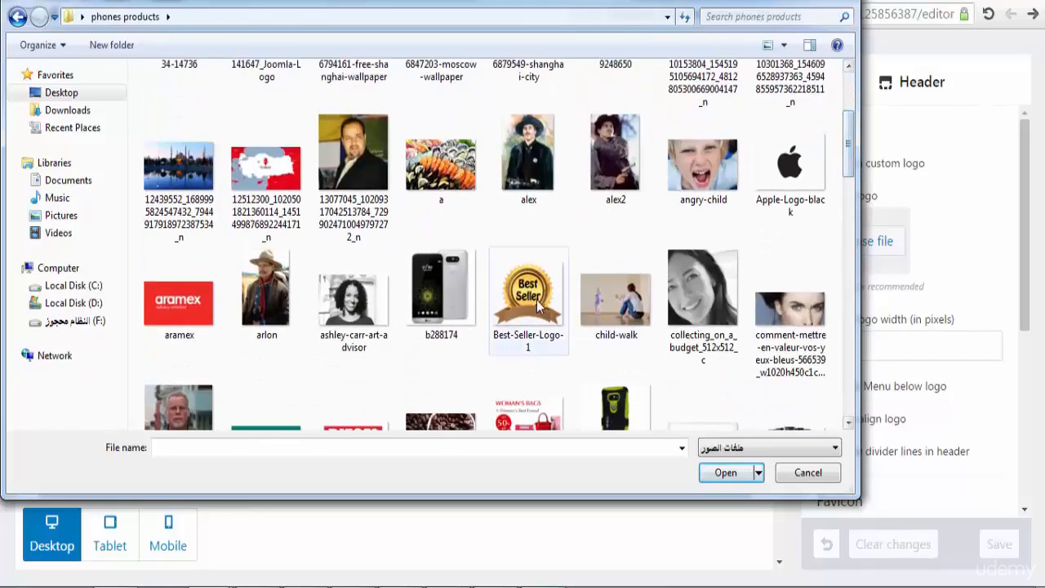
pyautogui.click(536, 304)
pyautogui.click(726, 471)
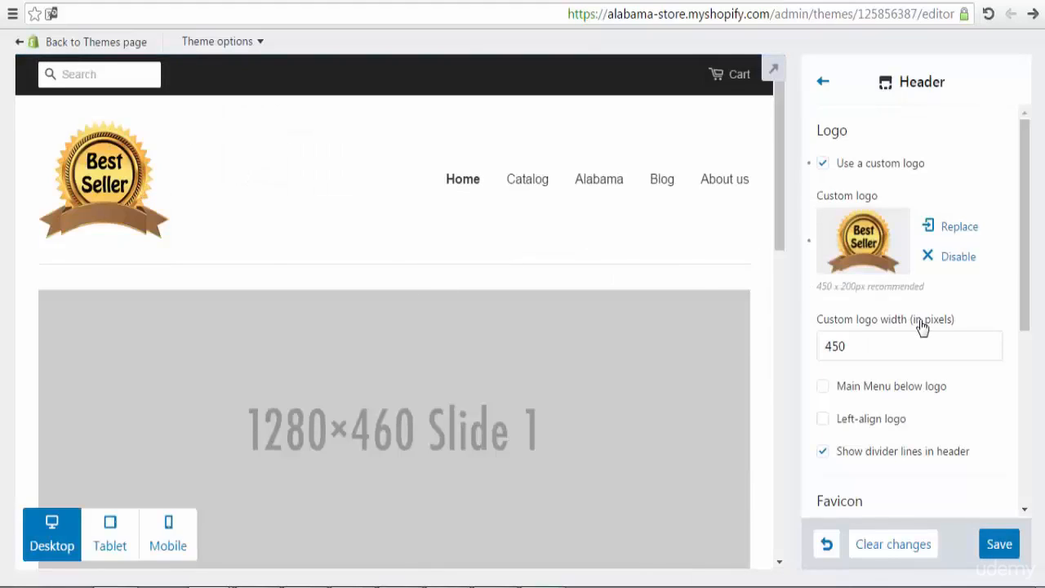
# Step: Change the custom logo width to 300 pixels and save the header
pyautogui.click(840, 346)
pyautogui.moveTo(840, 346); pyautogui.dragTo(824, 346)
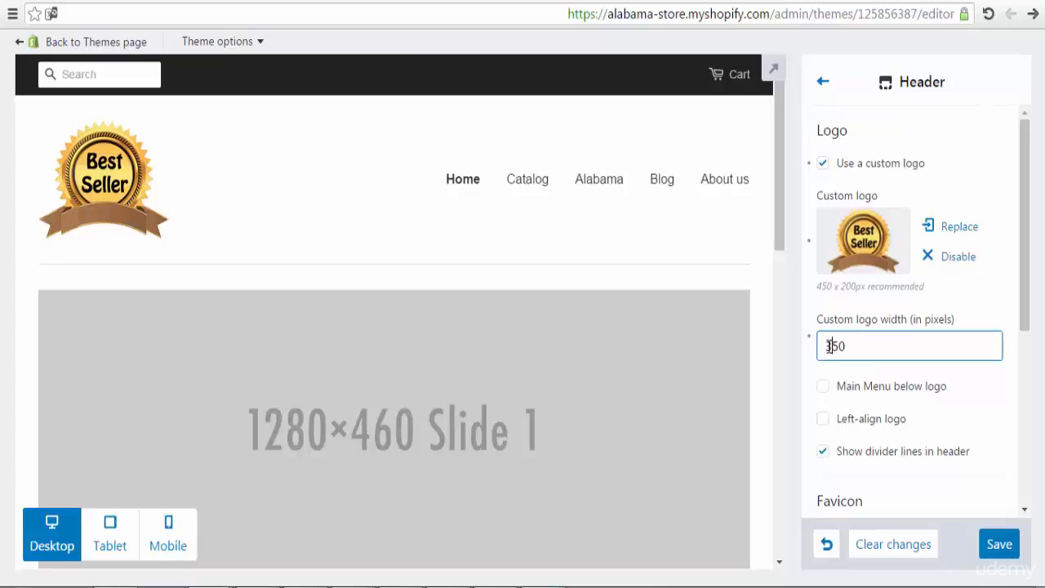
pyautogui.doubleClick(898, 345)
pyautogui.click(899, 346)
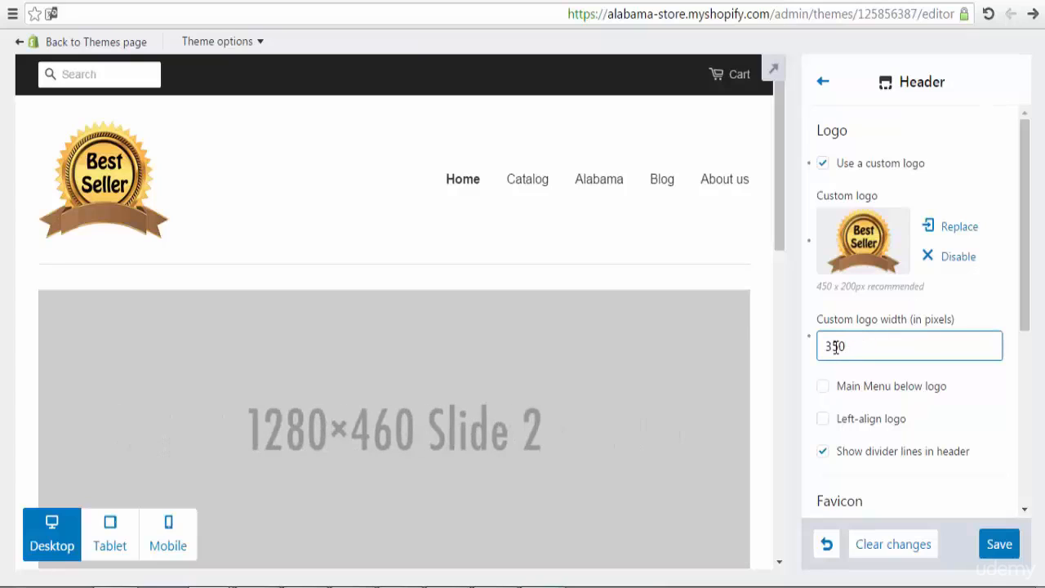
pyautogui.moveTo(837, 346); pyautogui.dragTo(831, 346)
pyautogui.write('0')
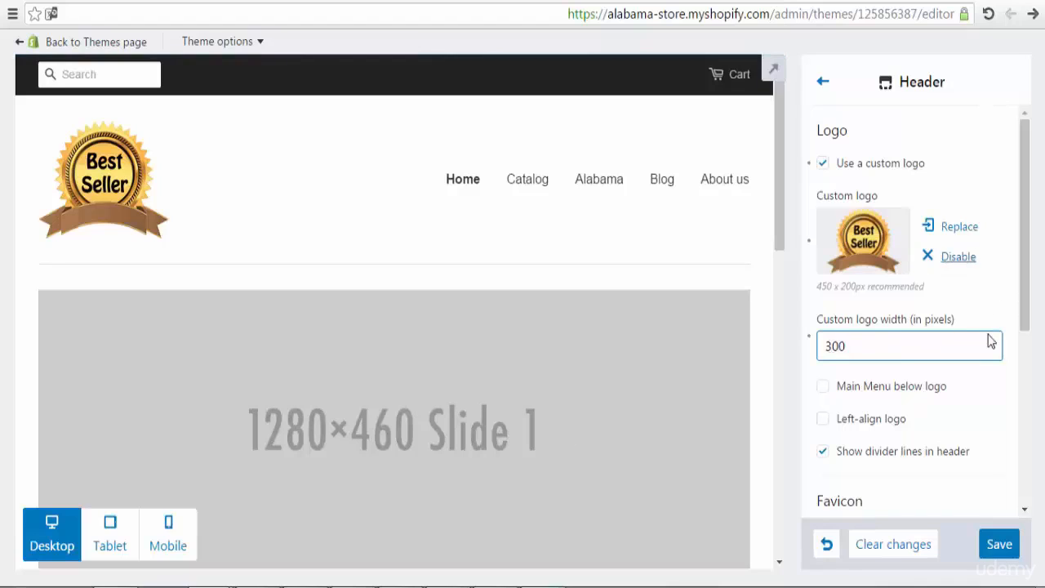
pyautogui.click(1000, 545)
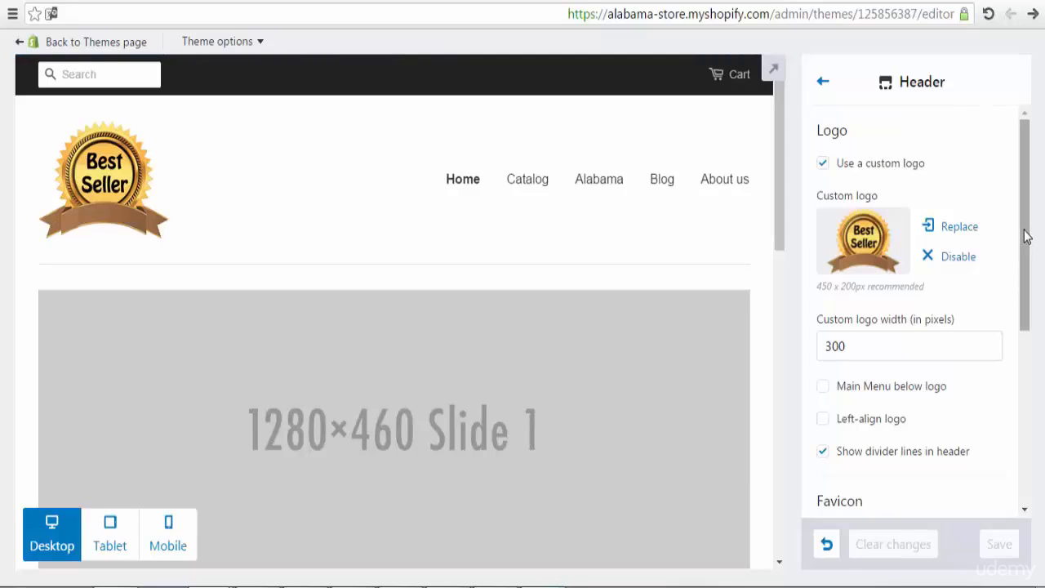
pyautogui.moveTo(1028, 224); pyautogui.dragTo(1026, 289)
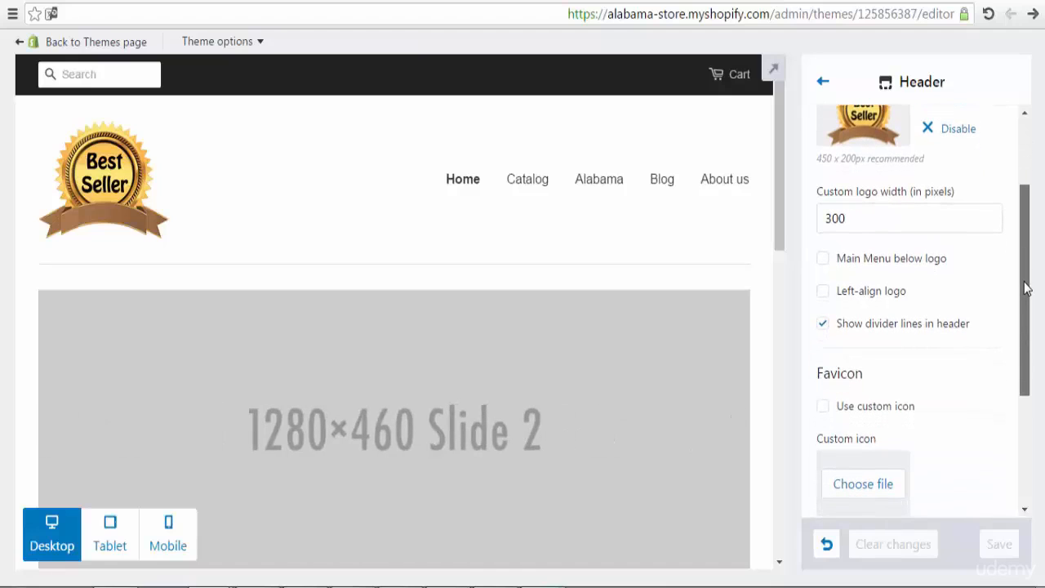
# Step: Try Main Menu below logo and Left-align logo, revert both, then return to the sections list
pyautogui.click(822, 262)
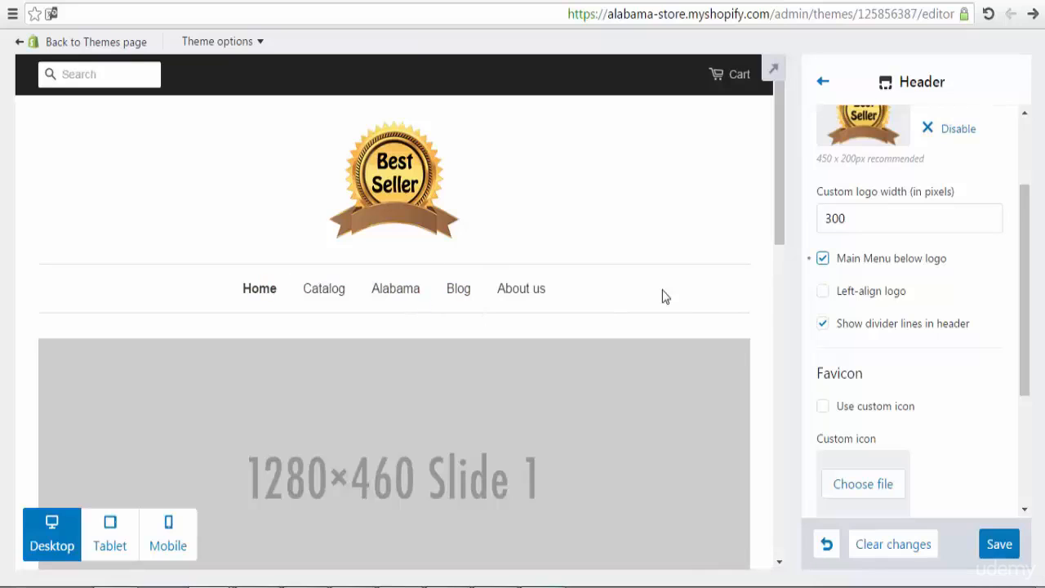
pyautogui.click(822, 259)
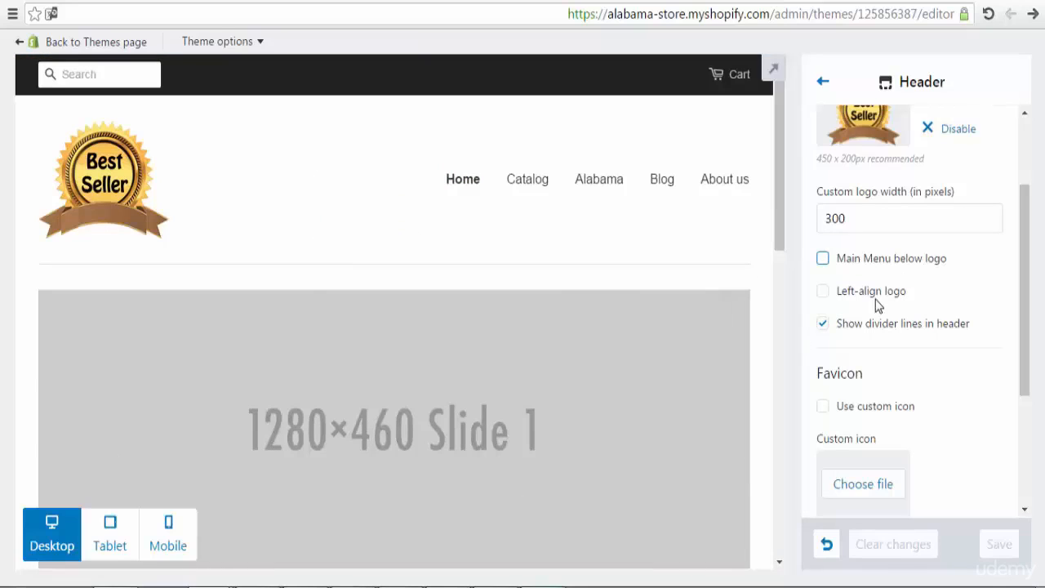
pyautogui.click(823, 291)
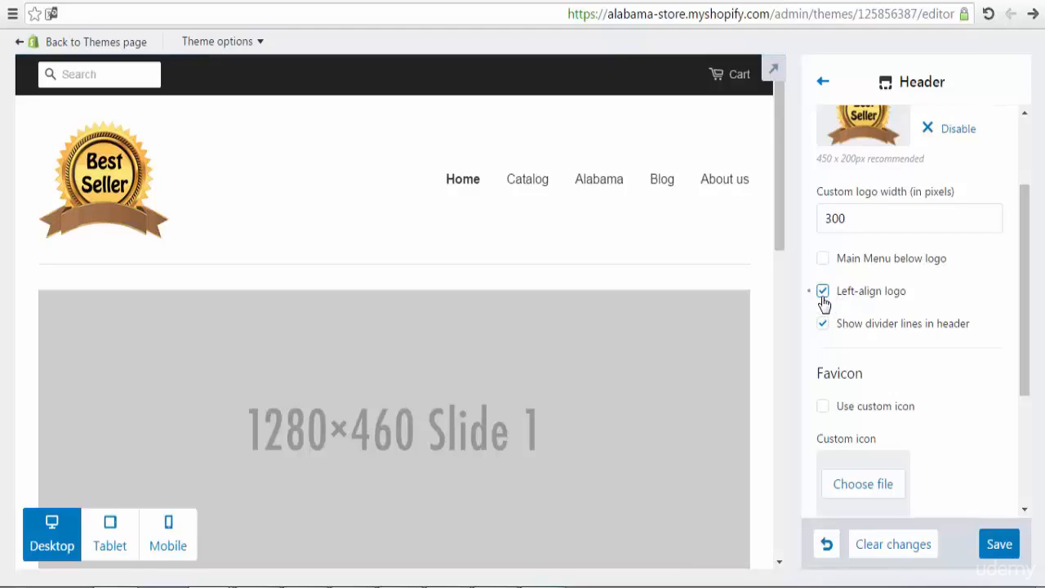
pyautogui.click(823, 294)
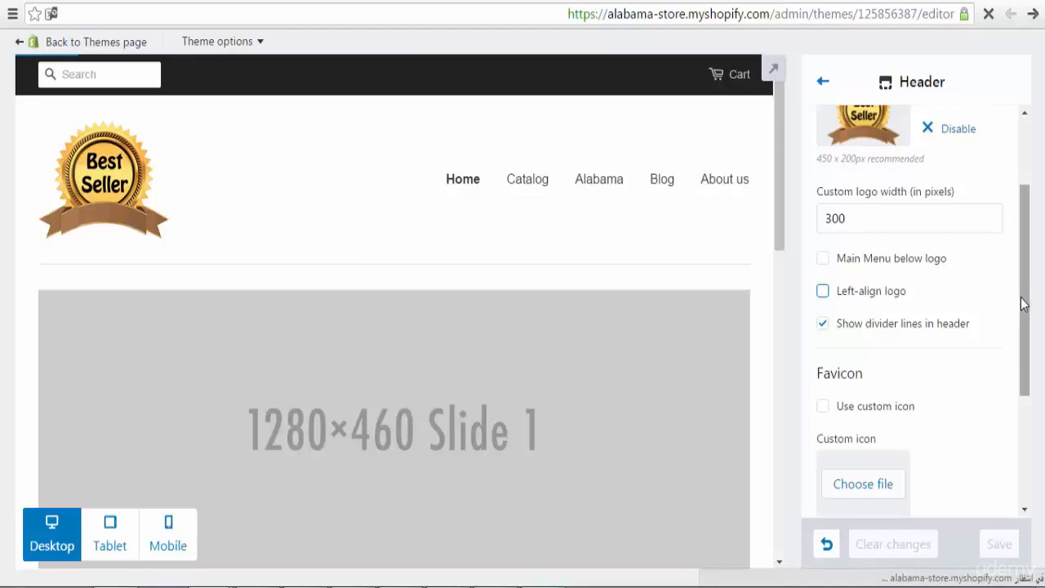
pyautogui.moveTo(1025, 305); pyautogui.dragTo(1026, 373)
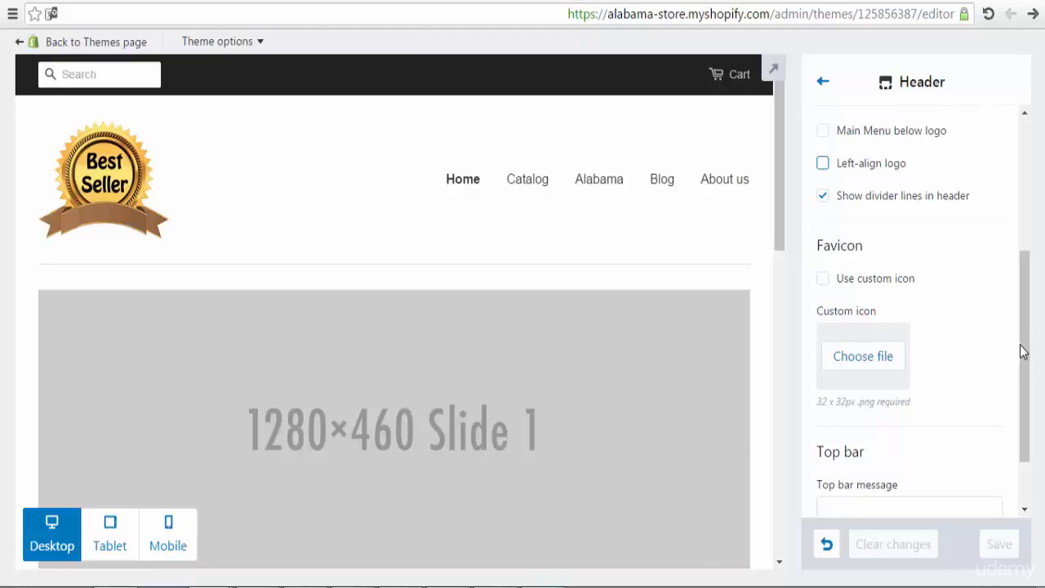
pyautogui.moveTo(1021, 350); pyautogui.dragTo(1025, 419)
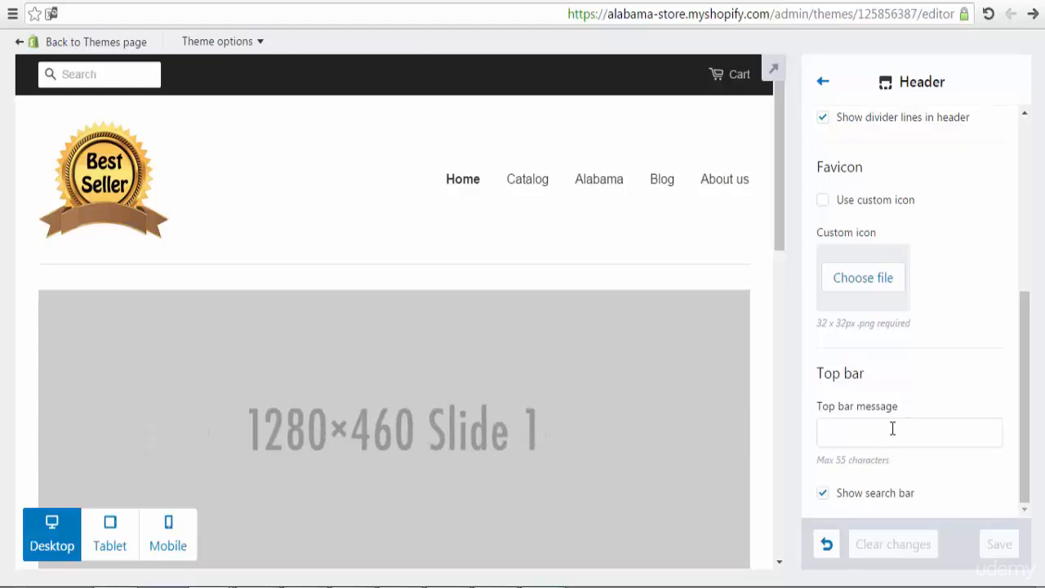
pyautogui.click(823, 85)
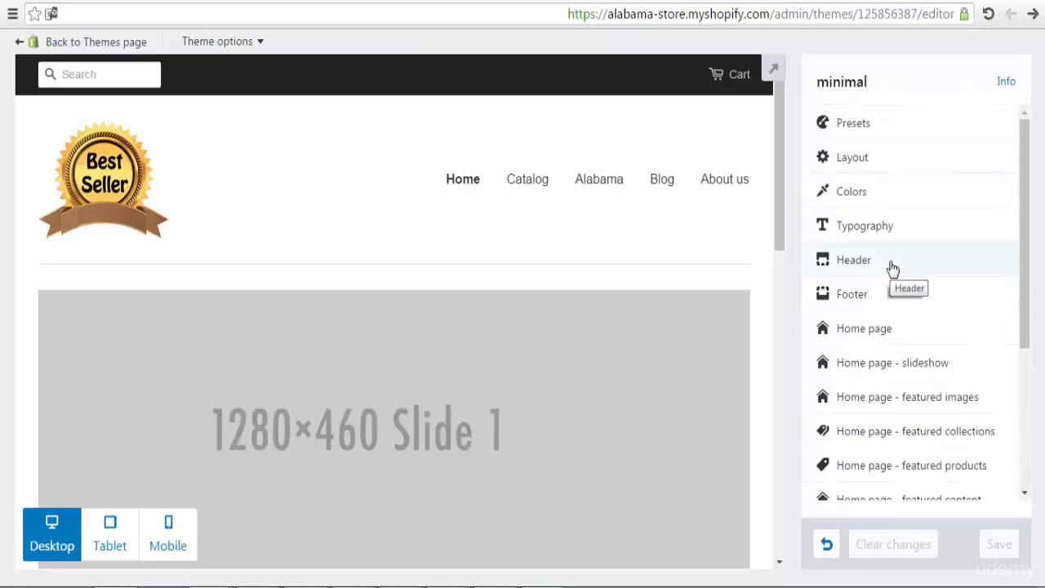
# Step: In Footer settings, show the latest post from the Alabama blog, keeping Footer menu
pyautogui.click(884, 295)
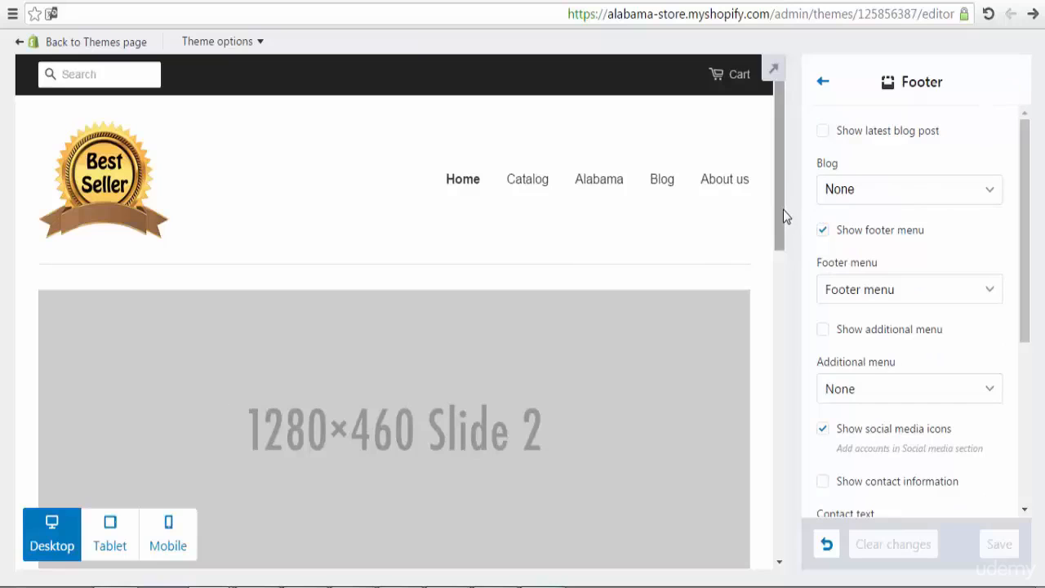
pyautogui.moveTo(783, 209); pyautogui.dragTo(793, 523)
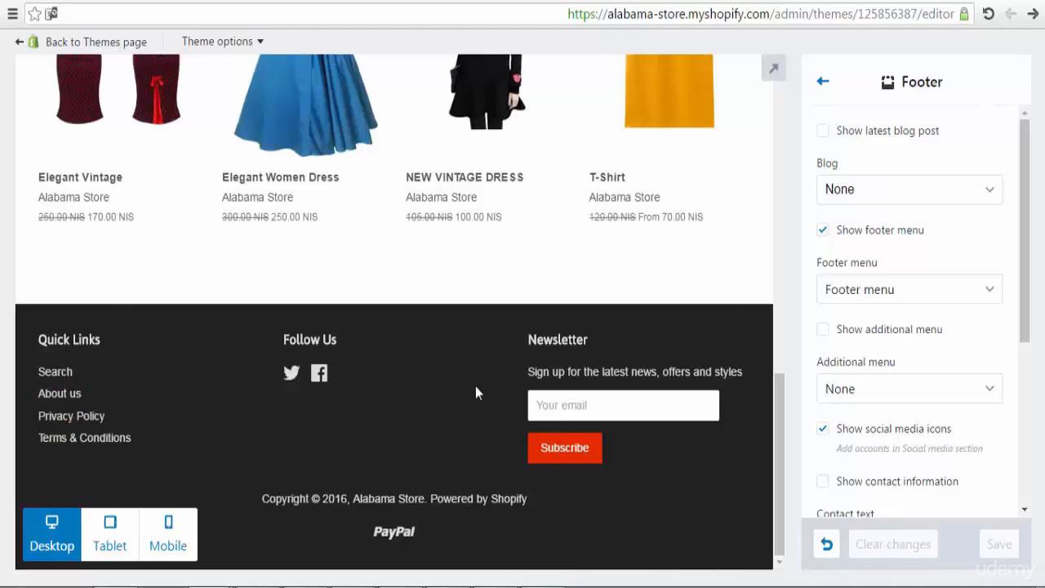
pyautogui.click(946, 190)
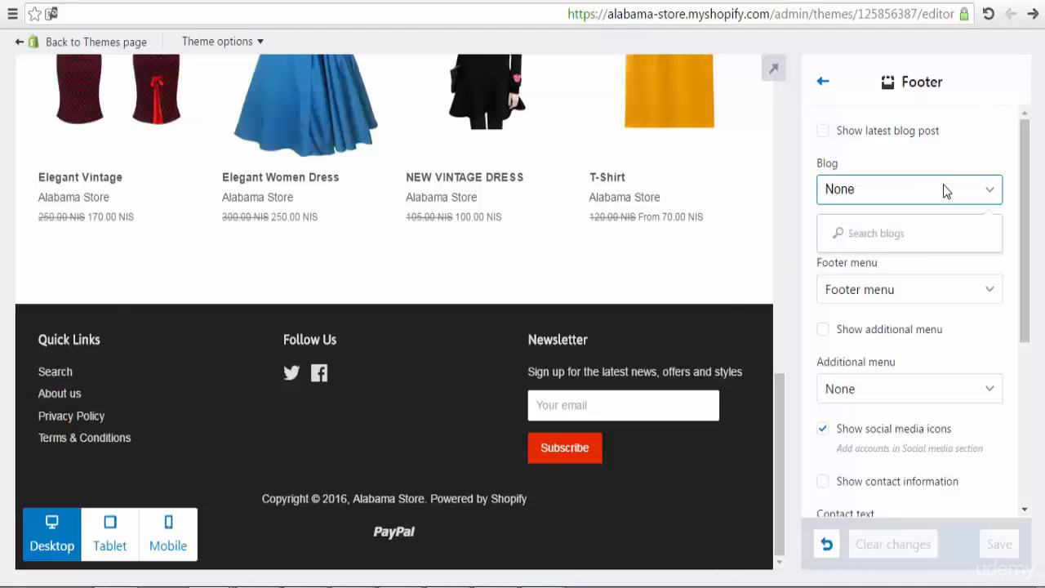
pyautogui.click(950, 168)
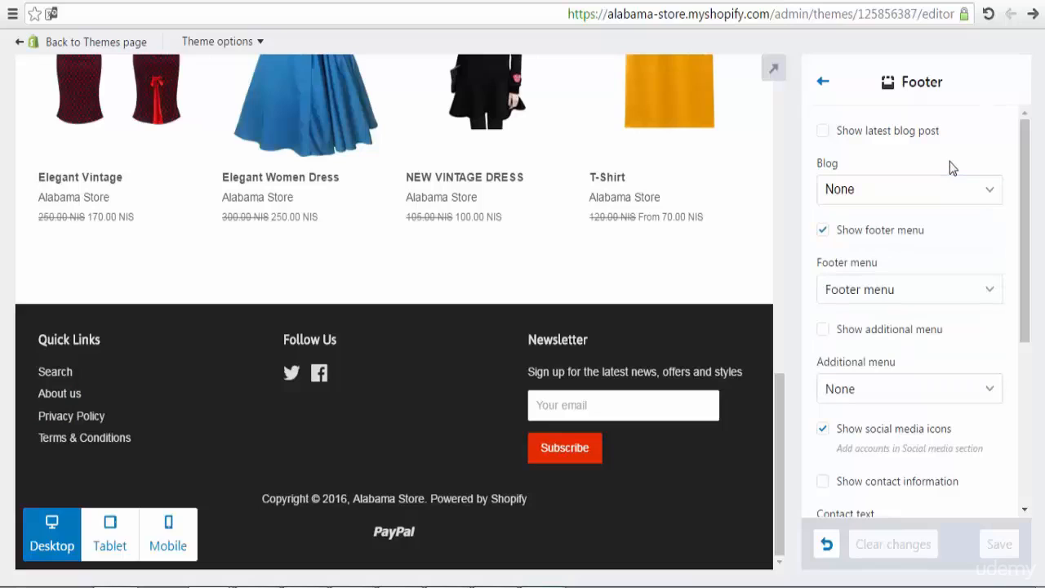
pyautogui.click(826, 137)
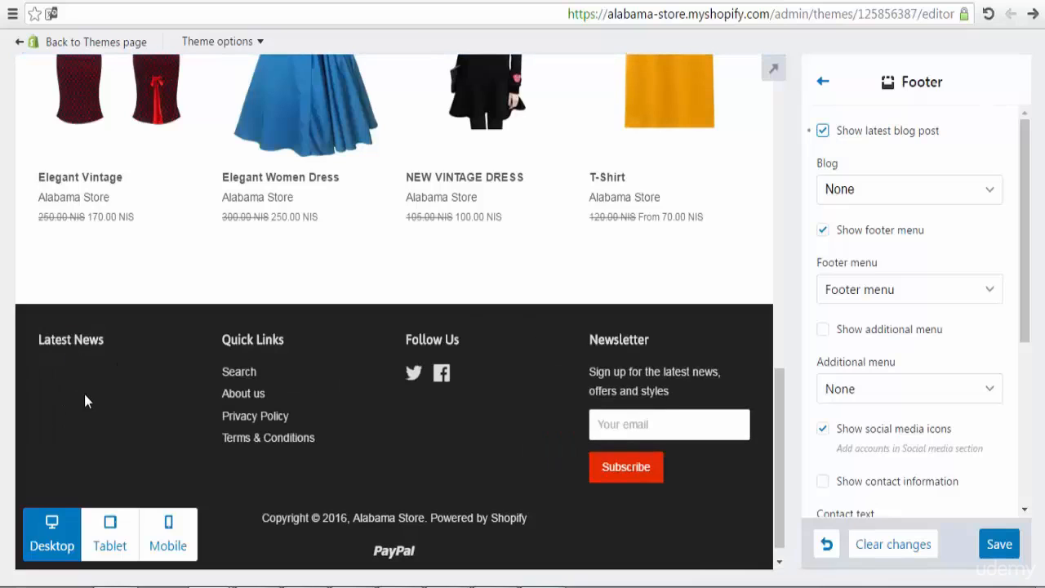
pyautogui.click(886, 189)
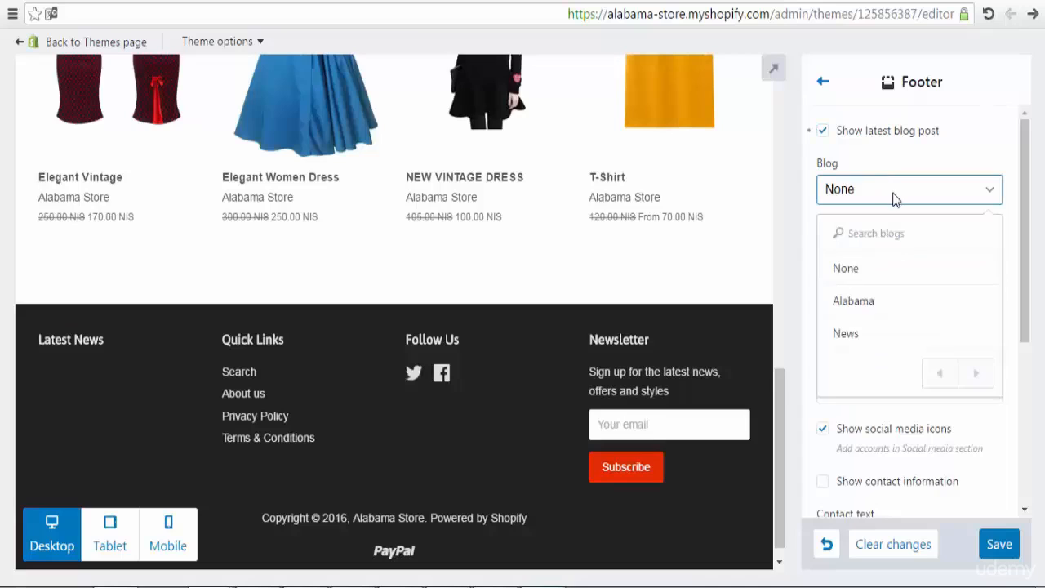
pyautogui.click(932, 304)
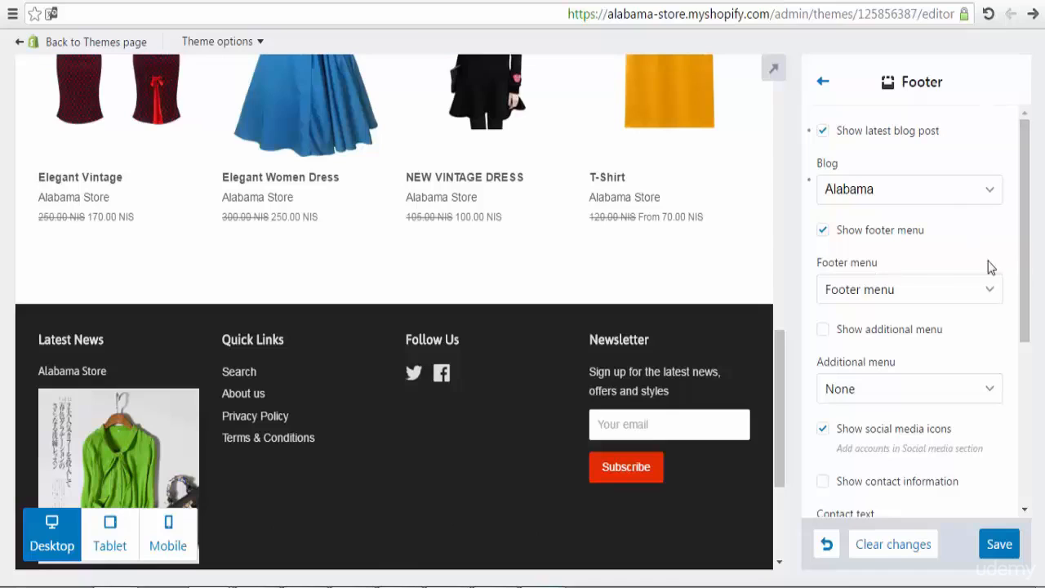
pyautogui.click(947, 297)
pyautogui.click(945, 296)
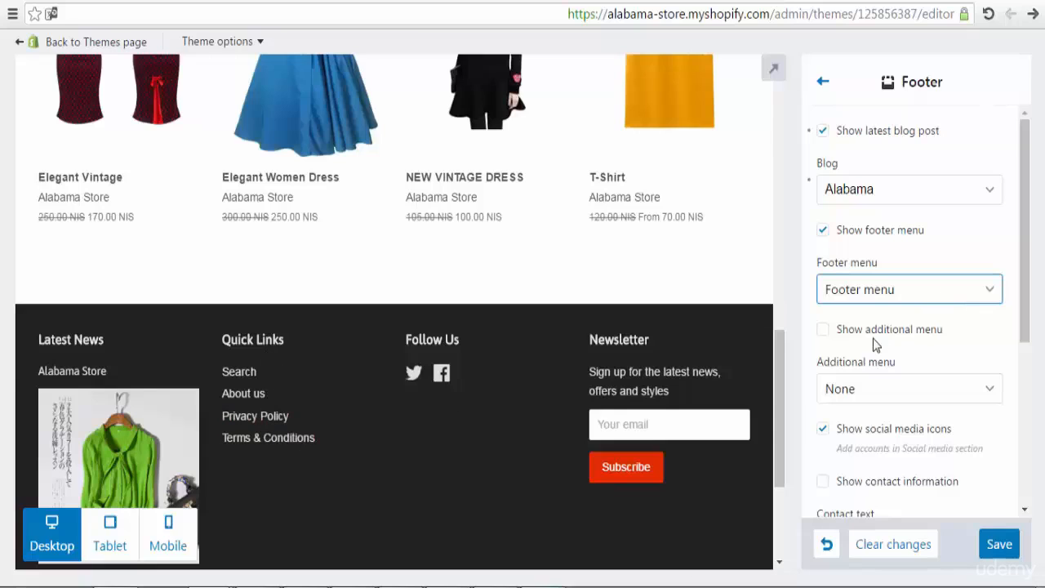
# Step: Show an additional footer menu column using Our Partners
pyautogui.click(825, 335)
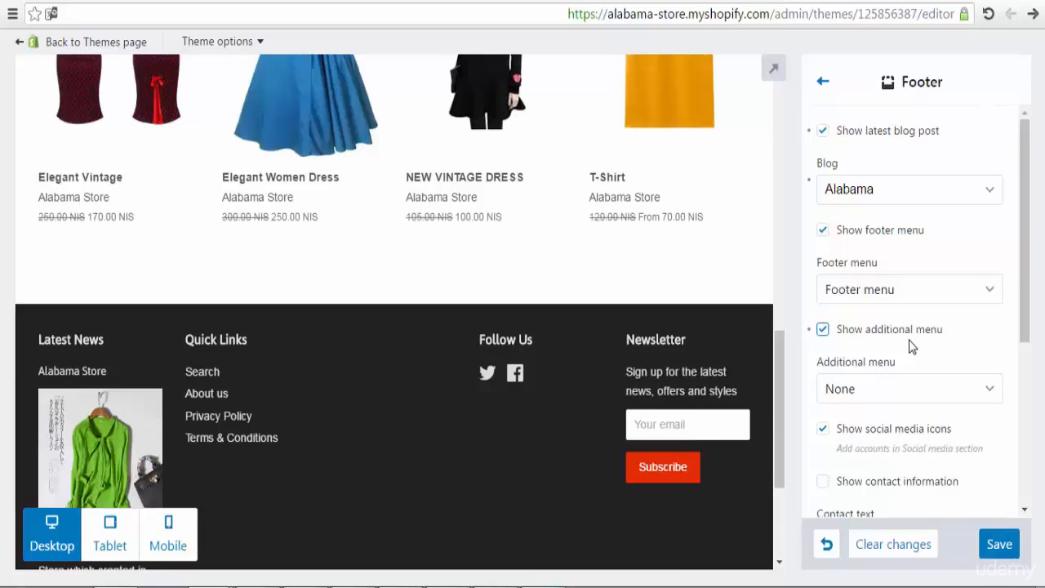
pyautogui.click(950, 388)
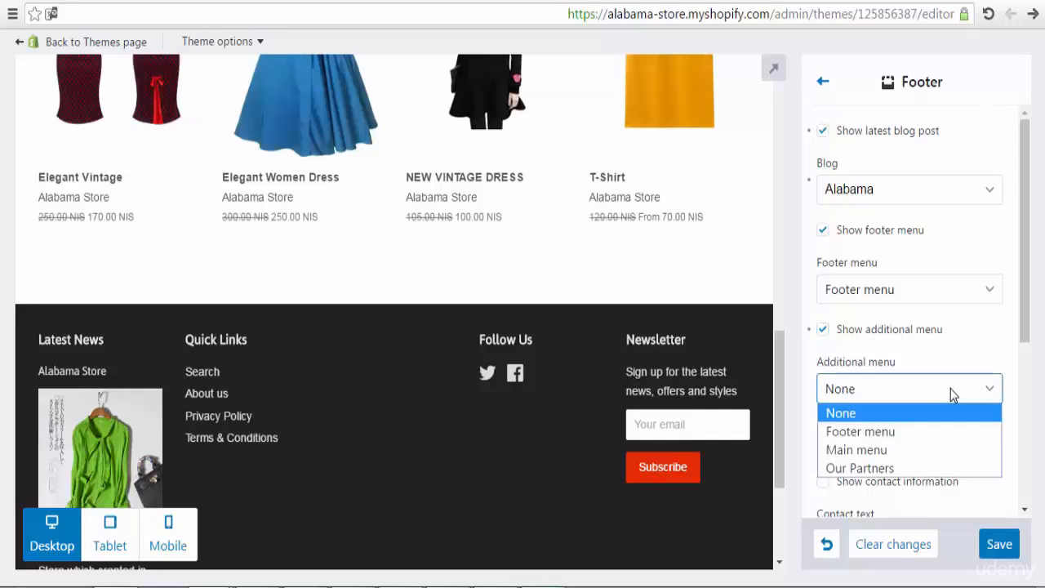
pyautogui.click(889, 469)
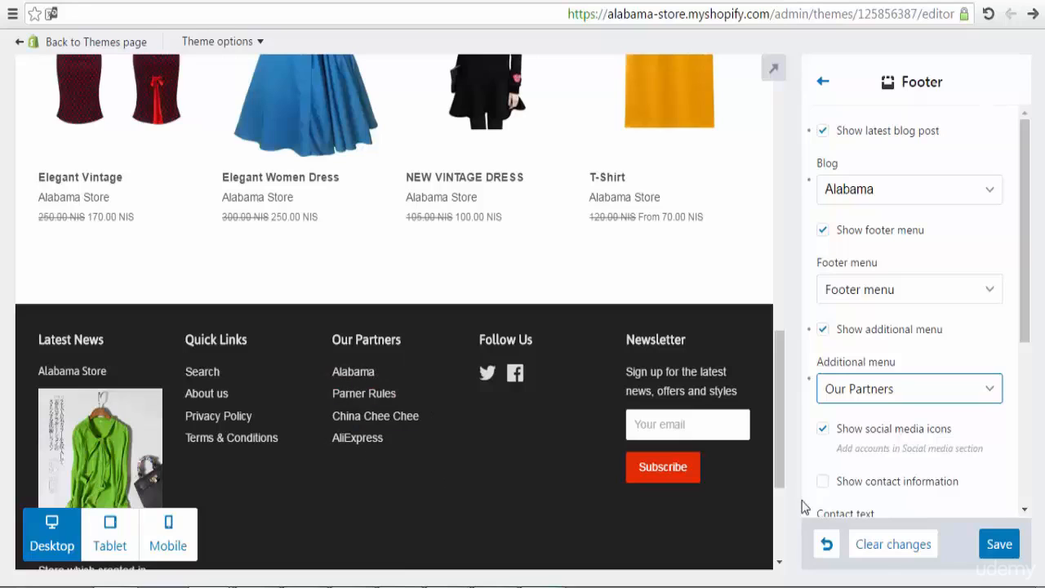
pyautogui.moveTo(1024, 309); pyautogui.dragTo(1025, 394)
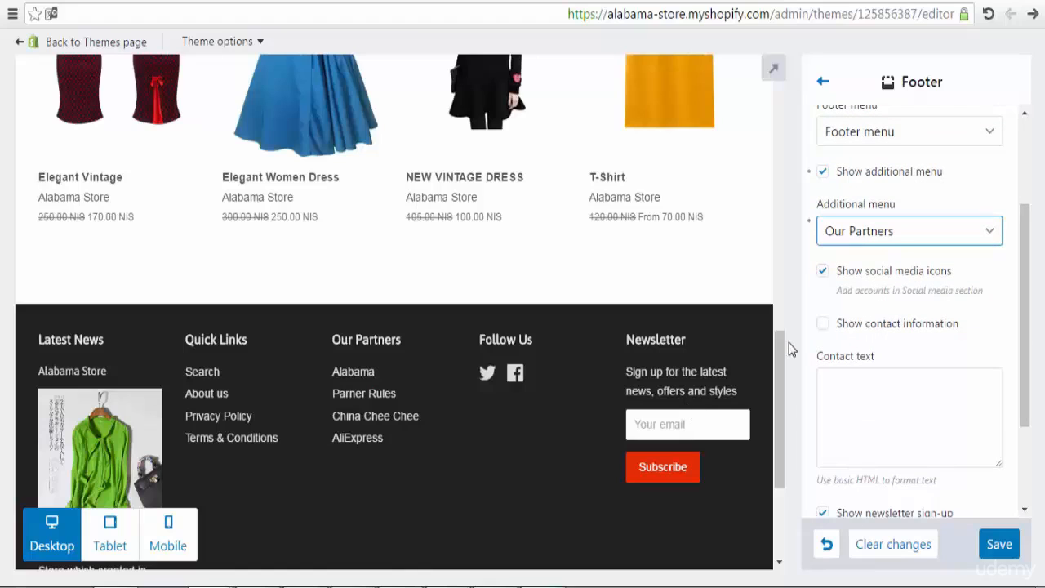
# Step: Try the contact information and newsletter toggles, leaving contact off and newsletter sign-up on
pyautogui.click(822, 325)
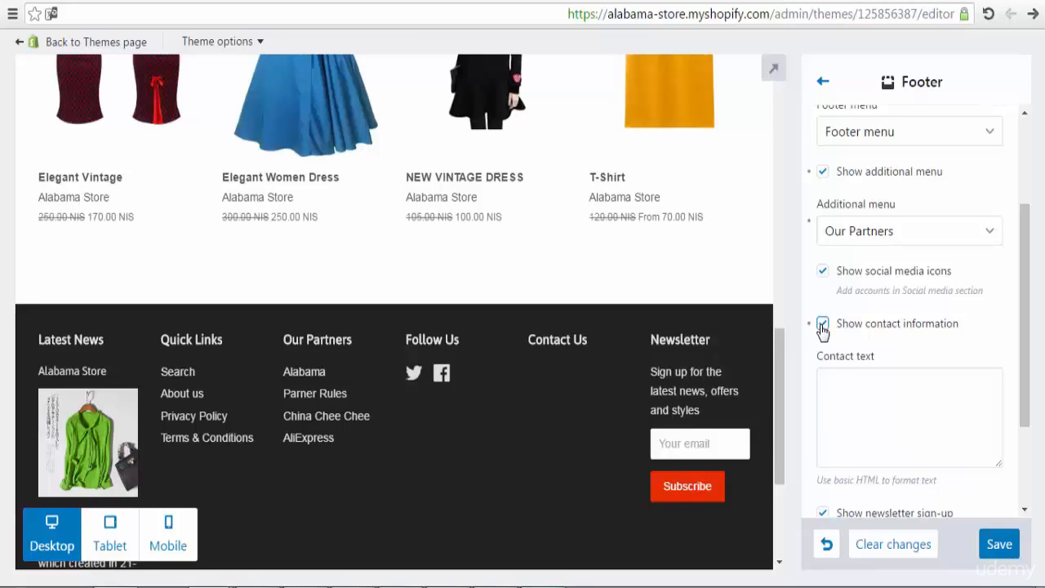
pyautogui.click(822, 327)
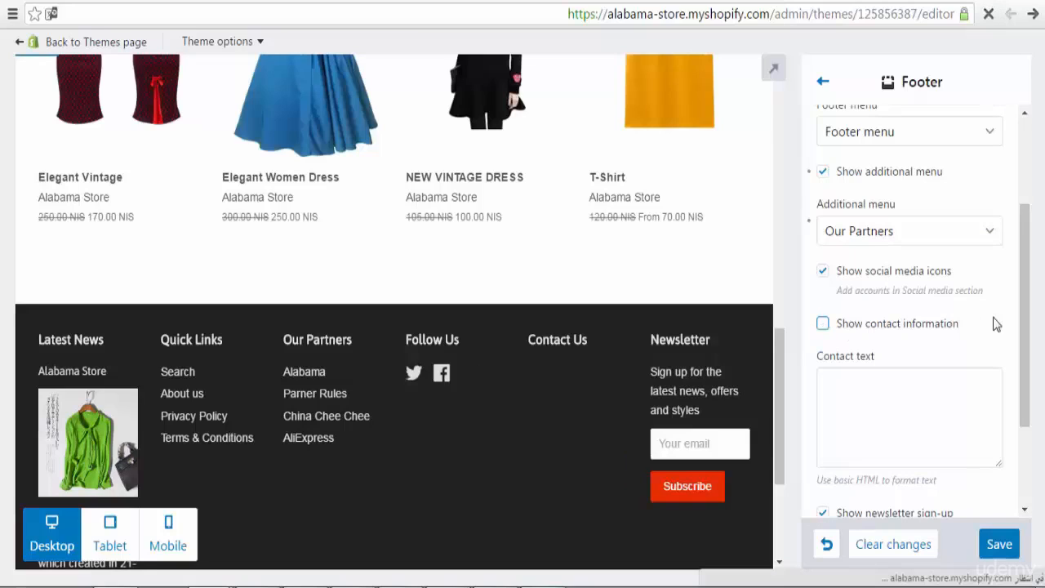
pyautogui.moveTo(1021, 347); pyautogui.dragTo(1027, 429)
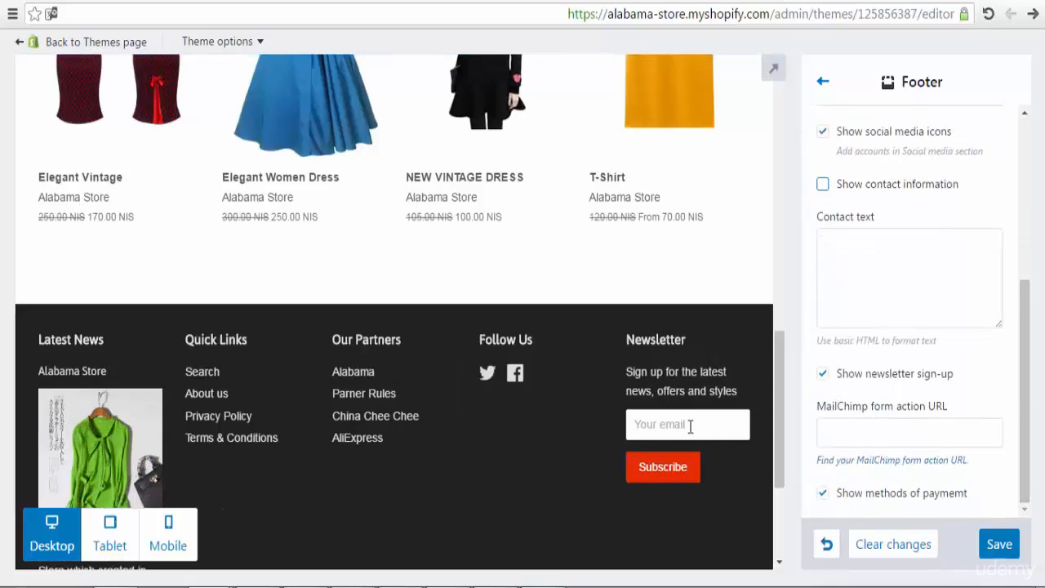
pyautogui.click(823, 376)
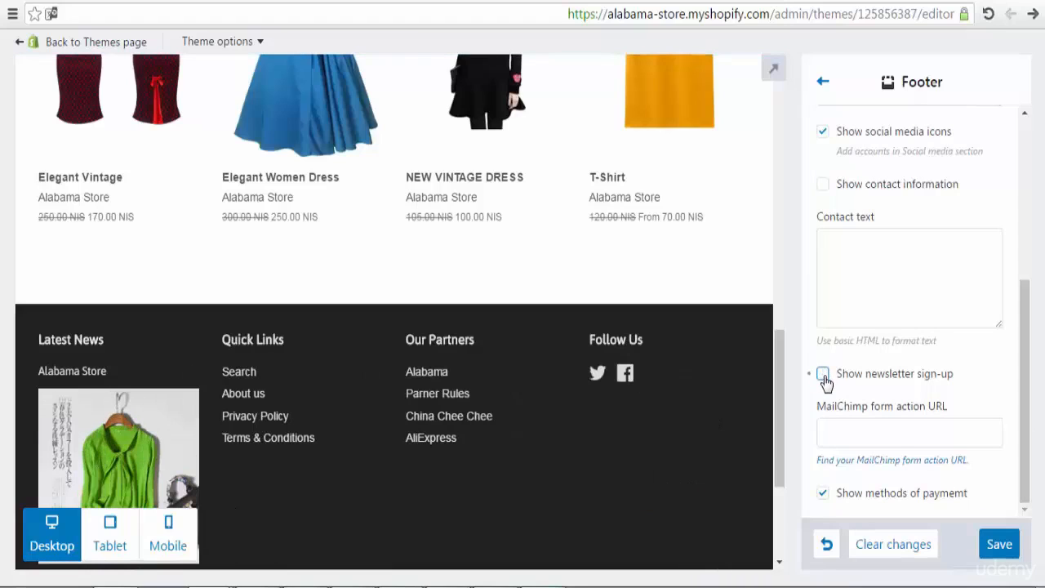
pyautogui.click(822, 375)
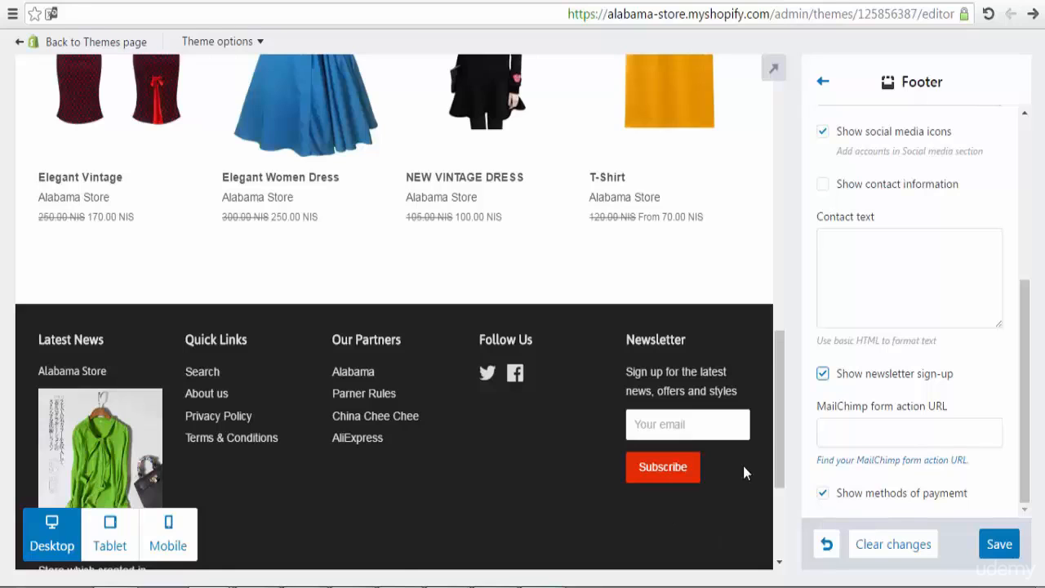
# Step: Review the remaining footer options, save them, and go back to the sections list
pyautogui.scroll(-3, 782, 485)
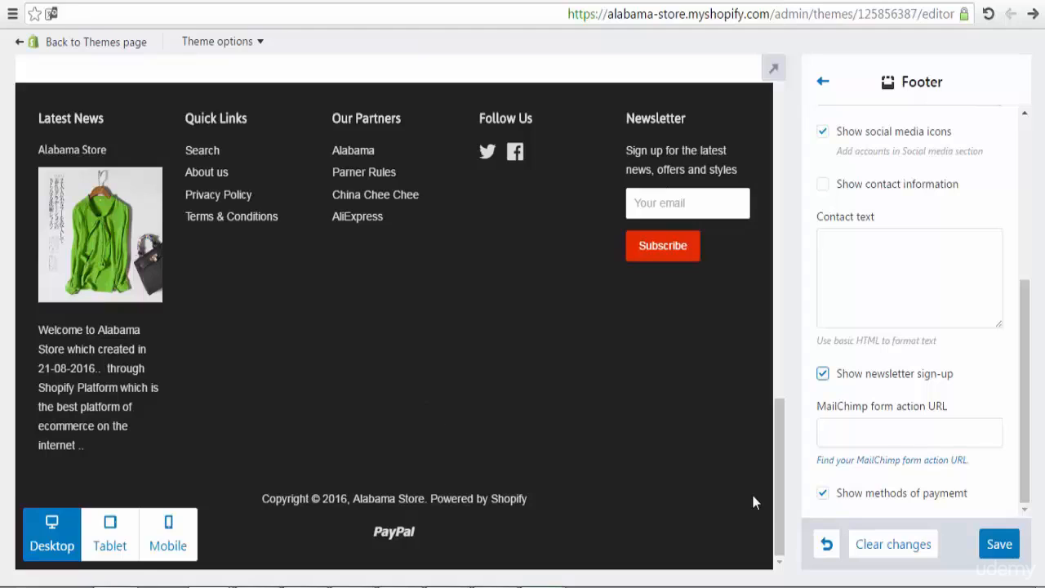
pyautogui.click(1002, 544)
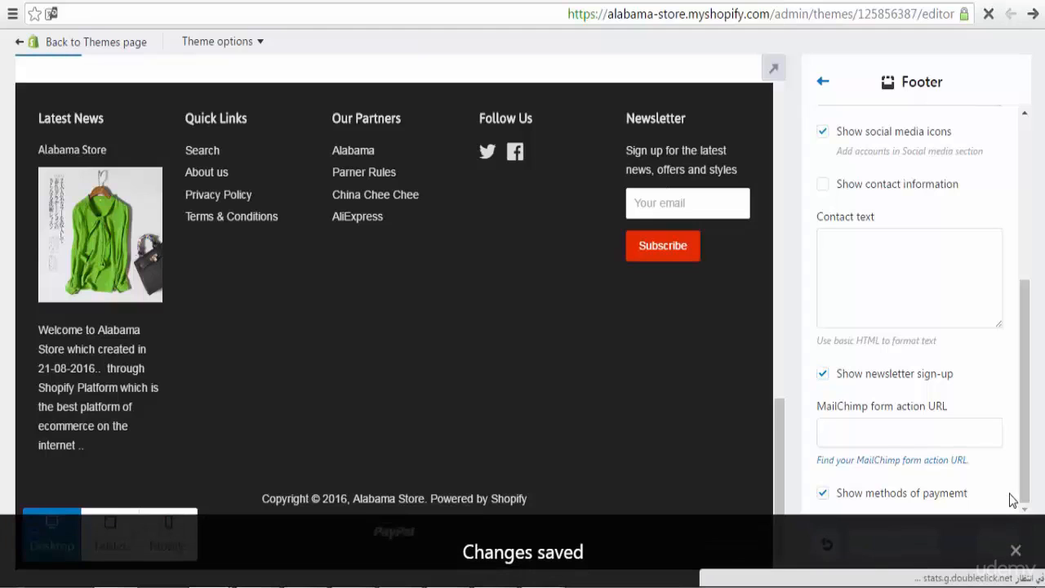
pyautogui.moveTo(775, 470); pyautogui.dragTo(789, 208)
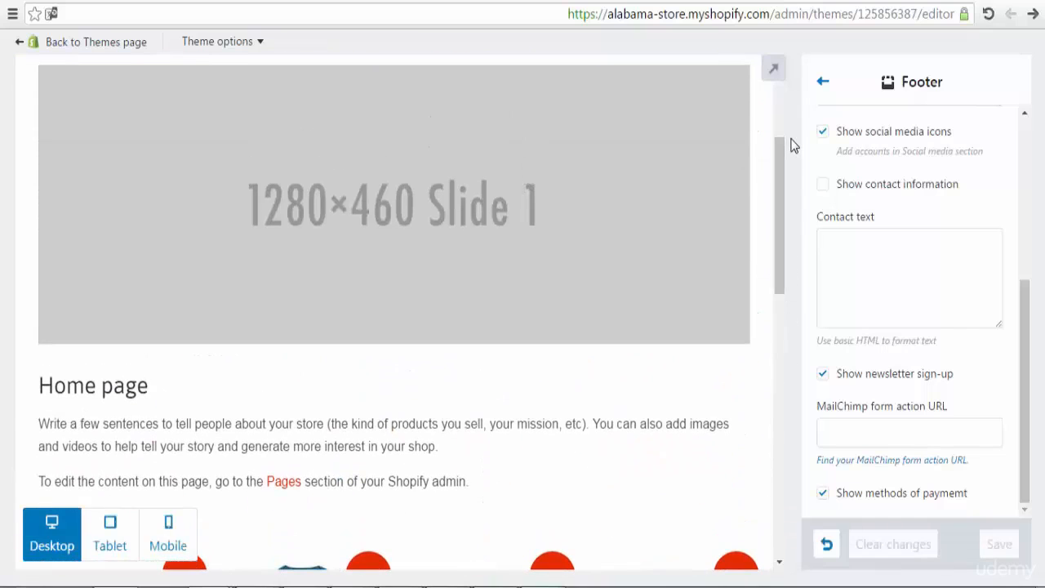
pyautogui.click(780, 107)
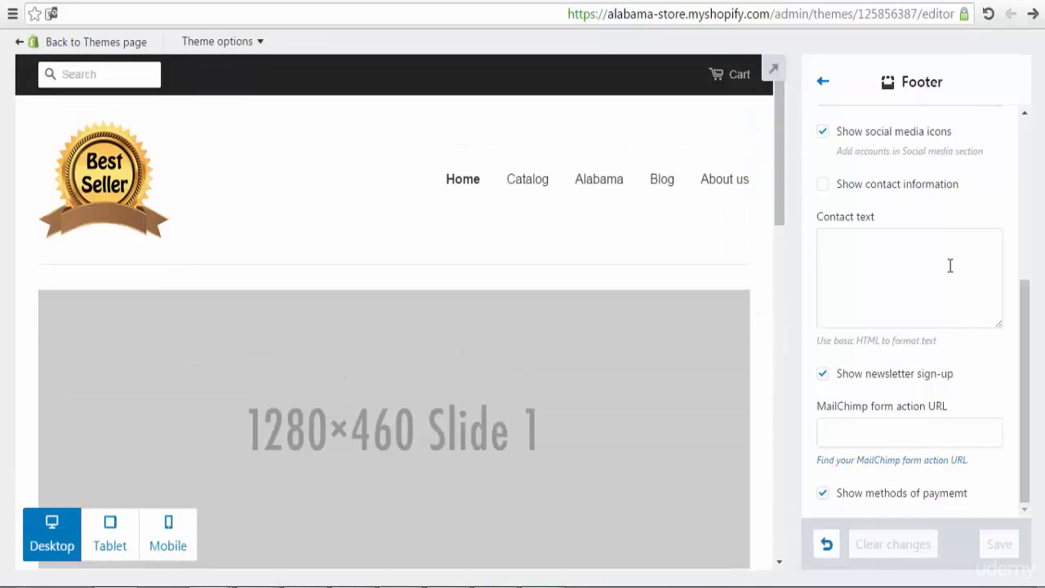
pyautogui.moveTo(1032, 347); pyautogui.dragTo(1033, 187)
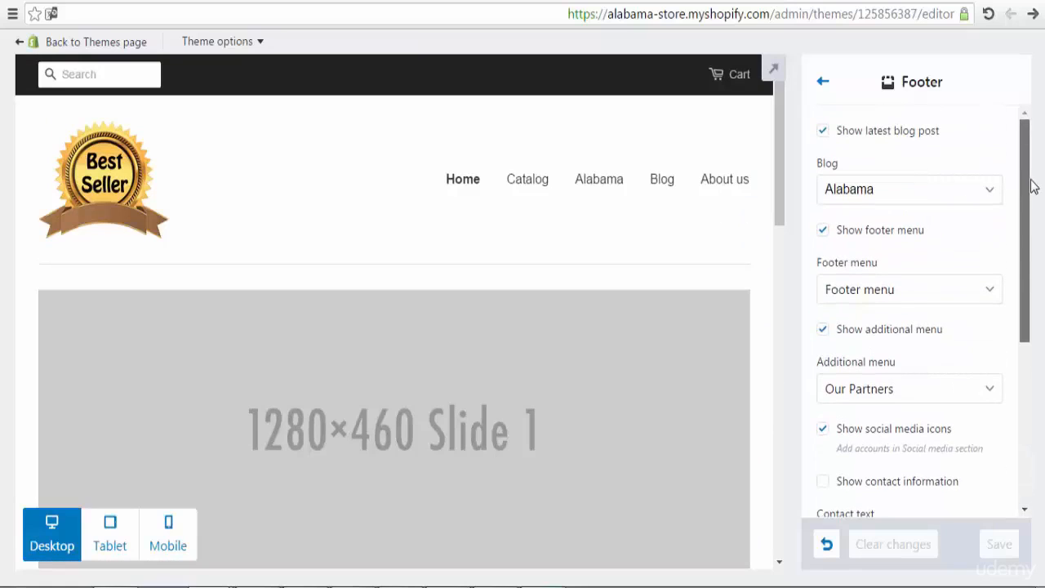
pyautogui.click(824, 86)
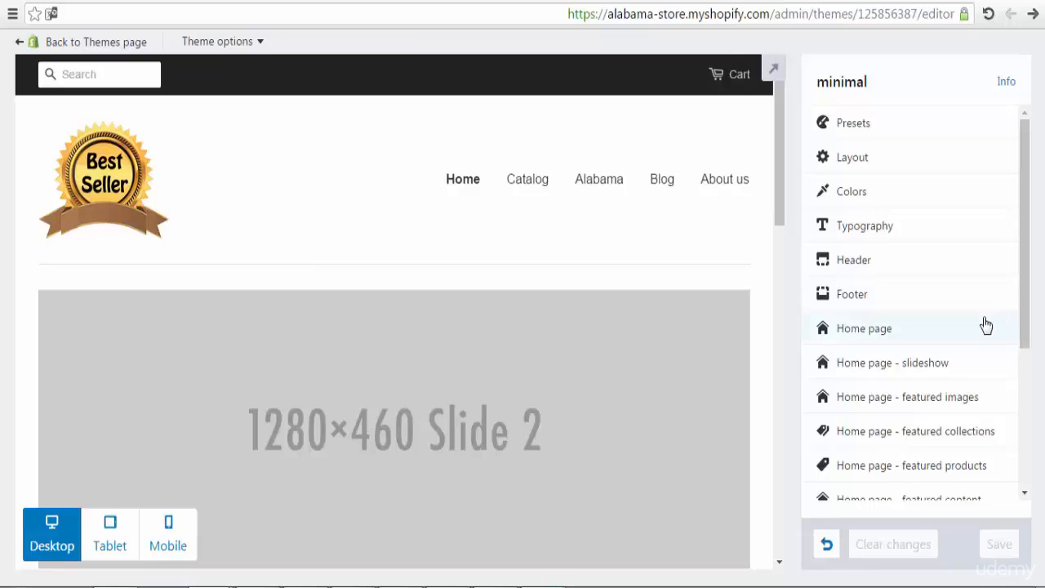
pyautogui.click(964, 331)
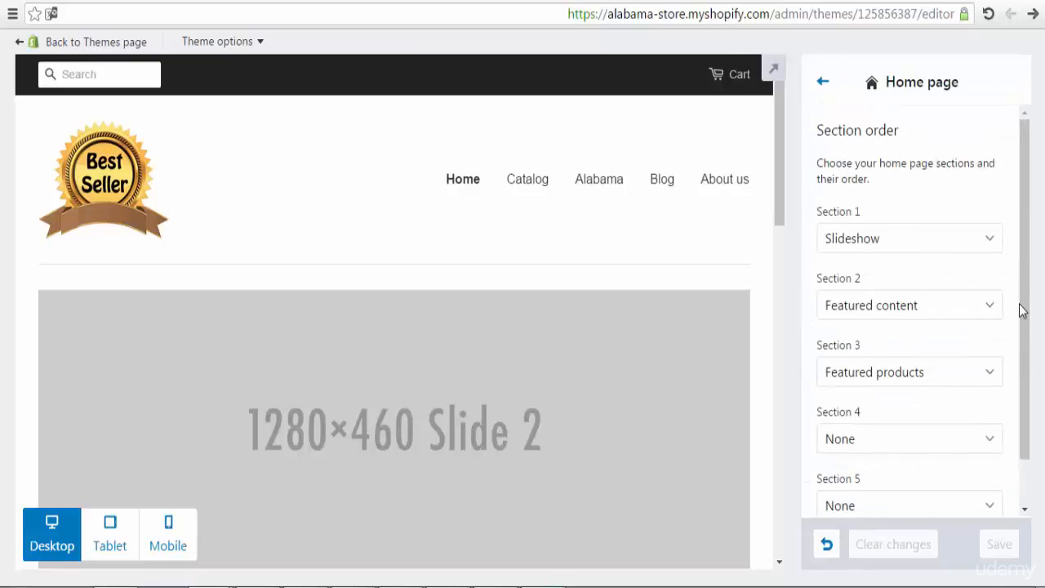
pyautogui.moveTo(1025, 314); pyautogui.dragTo(1029, 392)
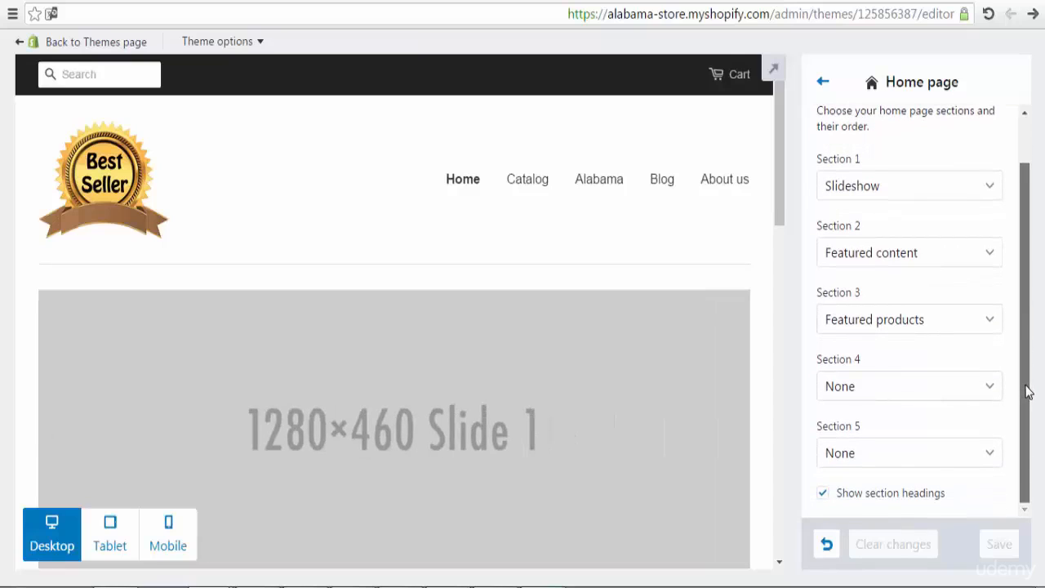
pyautogui.click(938, 387)
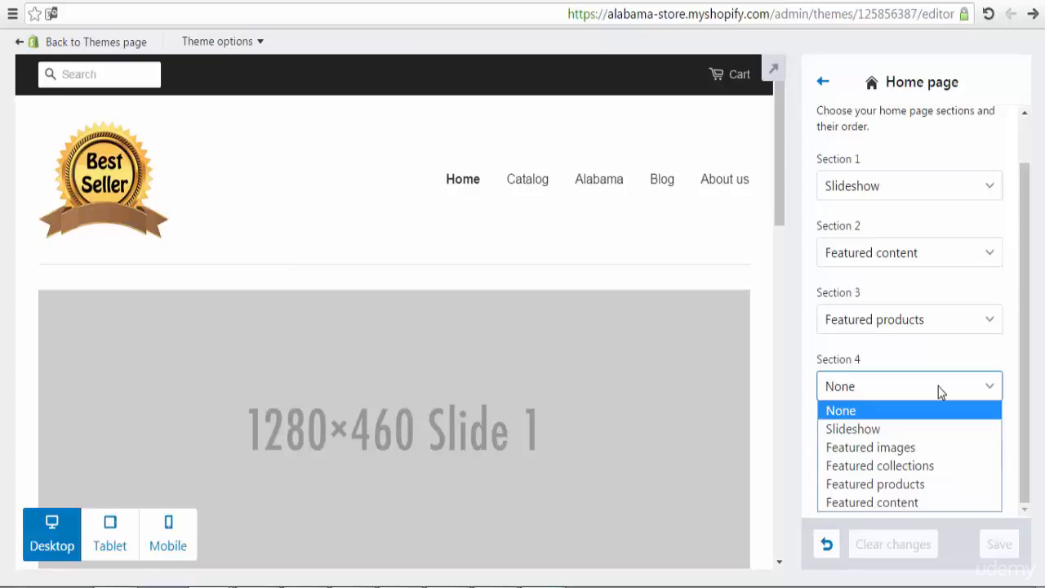
pyautogui.click(938, 386)
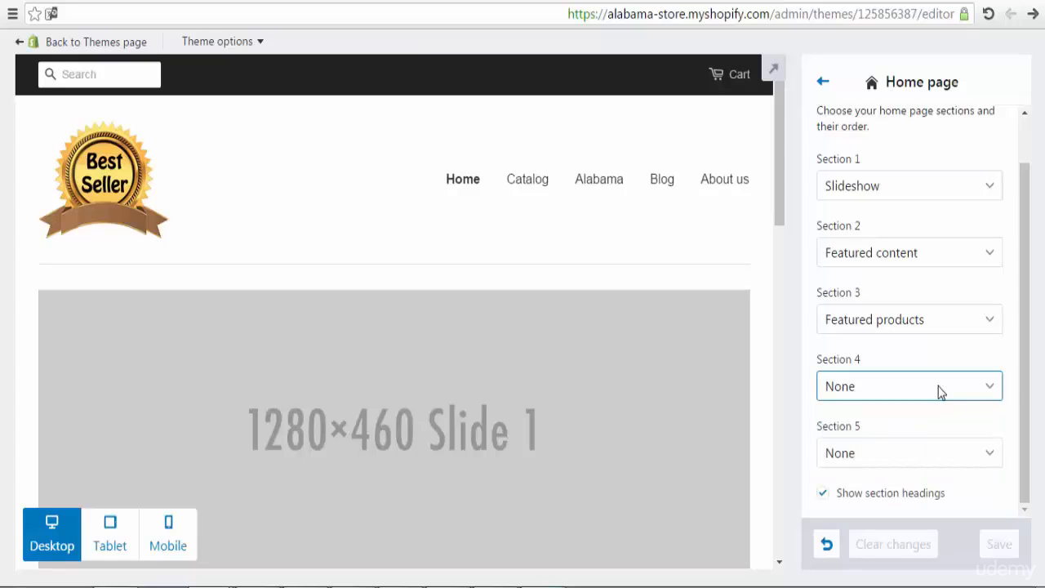
pyautogui.click(988, 390)
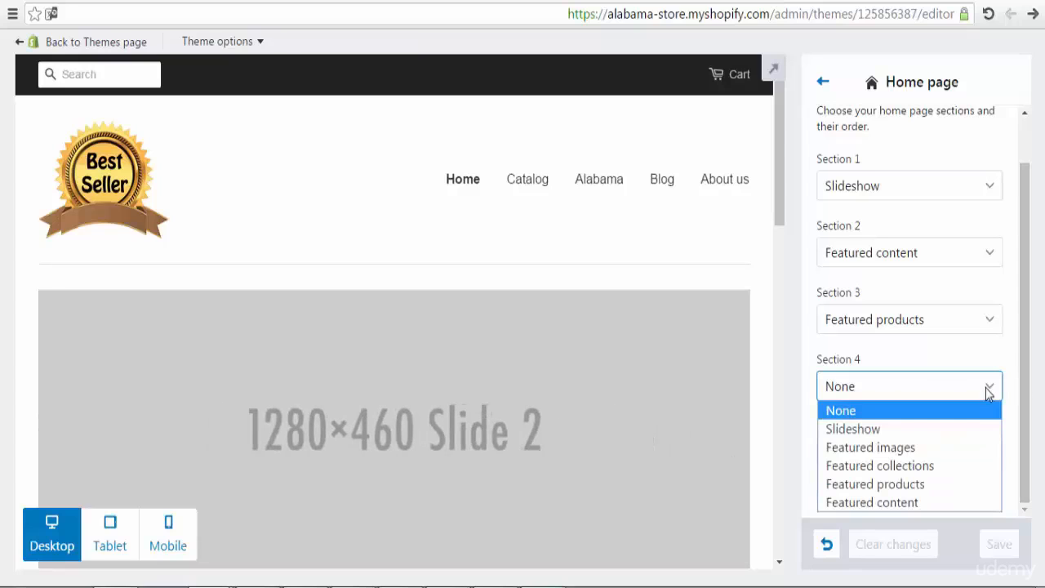
pyautogui.click(932, 466)
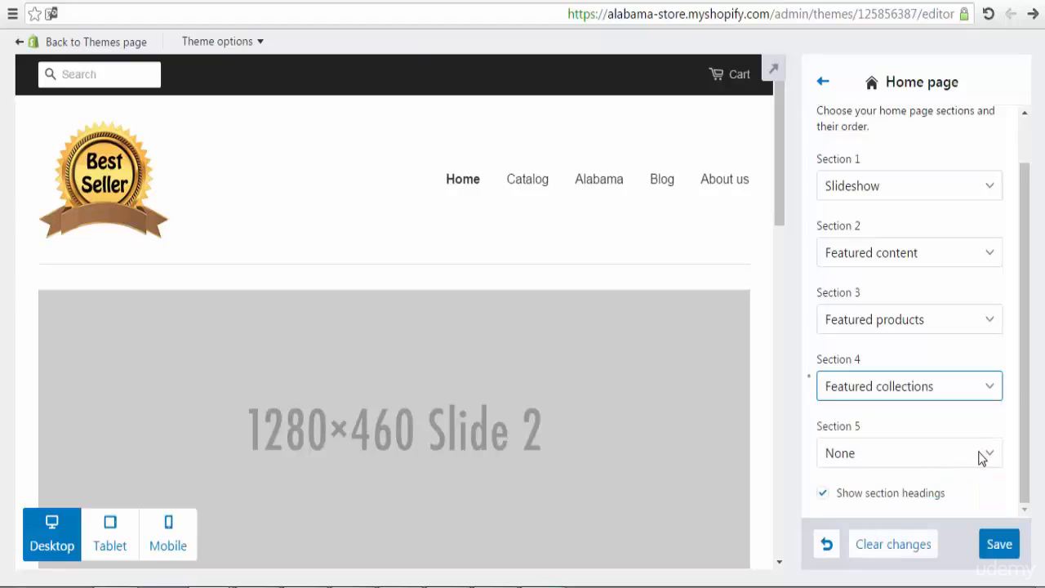
pyautogui.click(985, 396)
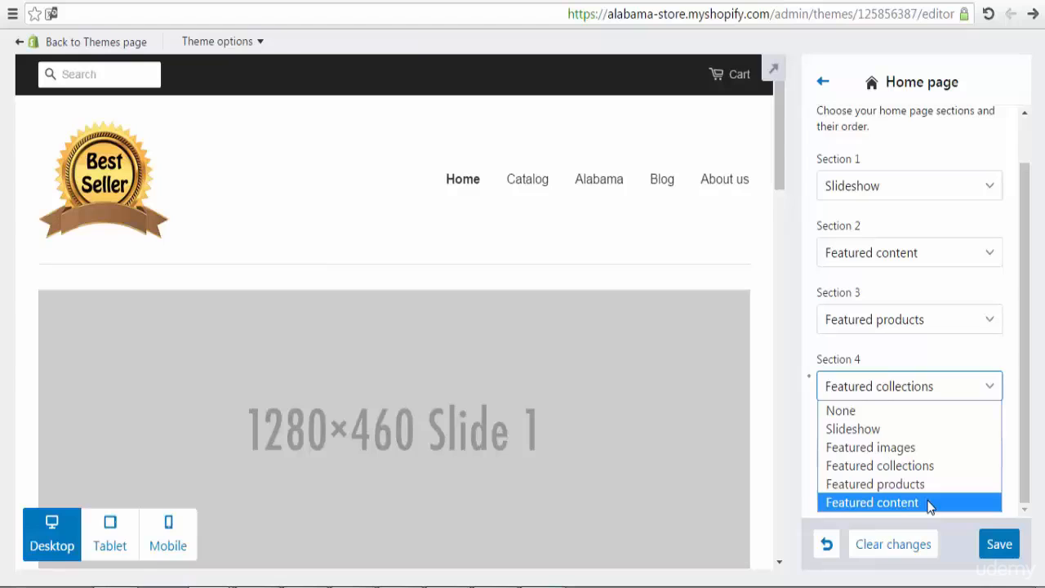
pyautogui.click(904, 411)
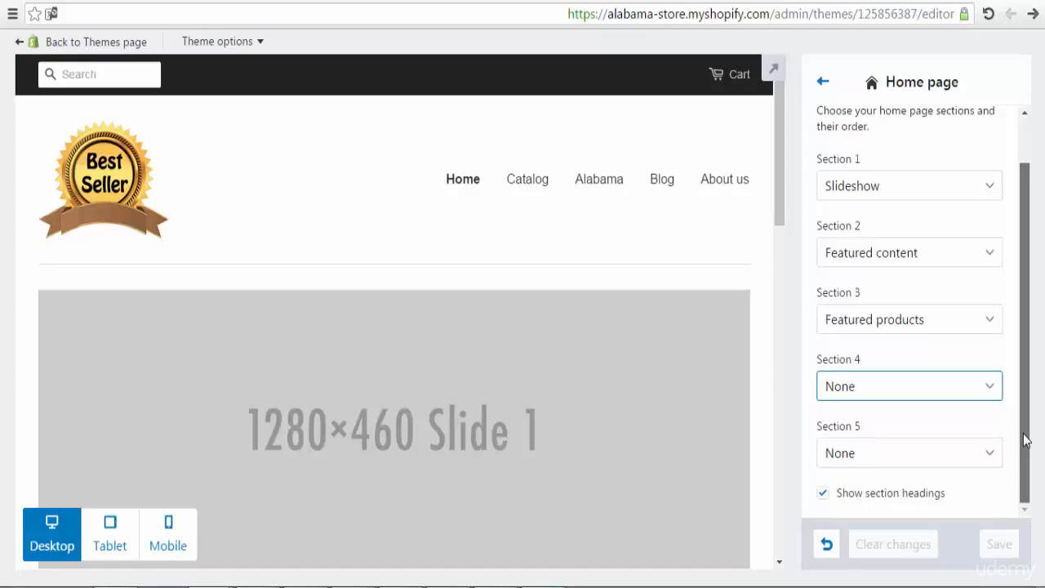
pyautogui.scroll(2, 1026, 439)
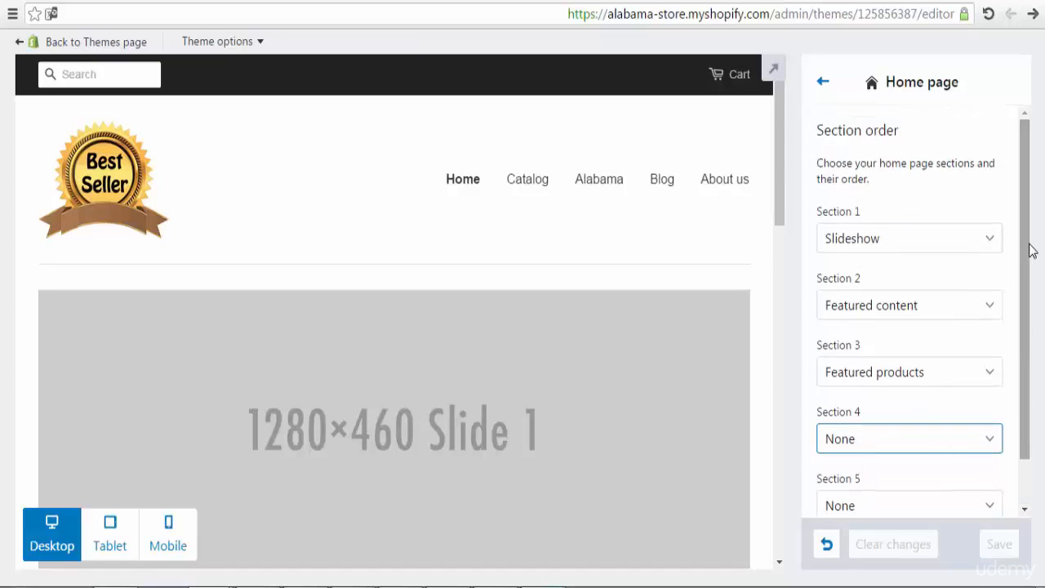
pyautogui.click(823, 85)
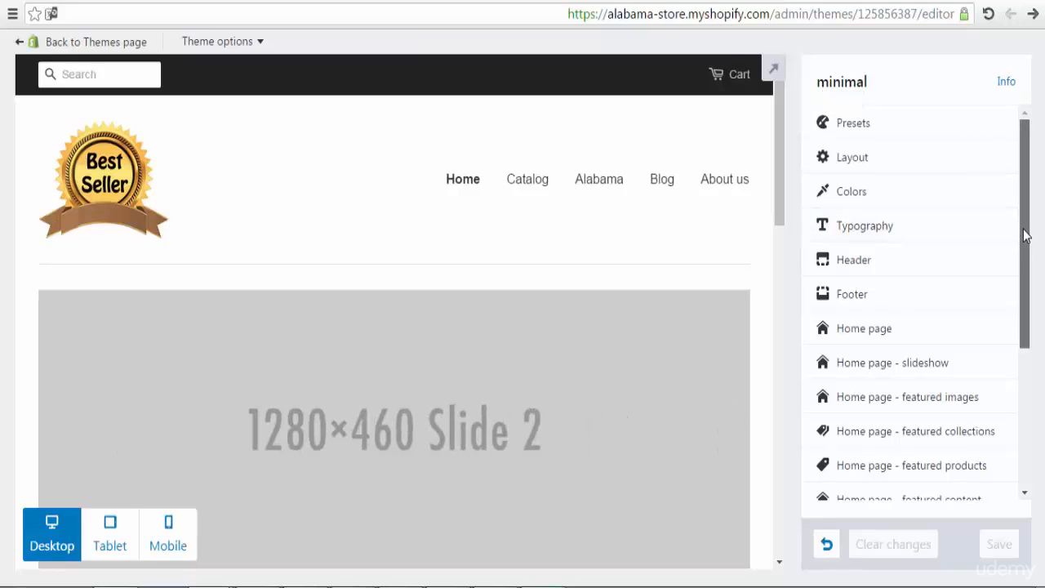
# Step: Glance at Home page - featured images, then open Home page - slideshow and scroll to Slide 1
pyautogui.moveTo(1023, 235); pyautogui.dragTo(1026, 258)
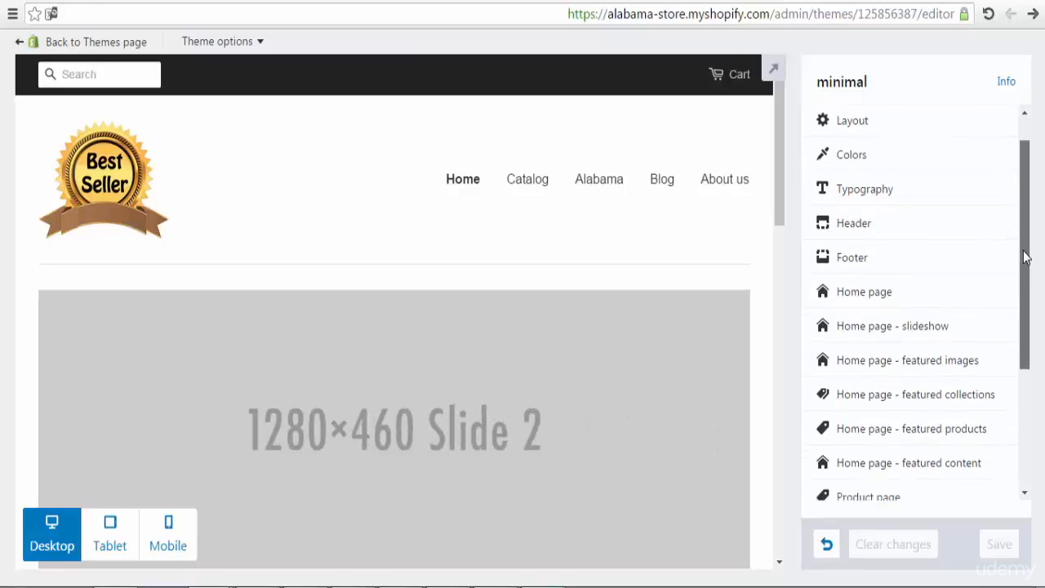
pyautogui.moveTo(1027, 260); pyautogui.dragTo(1022, 305)
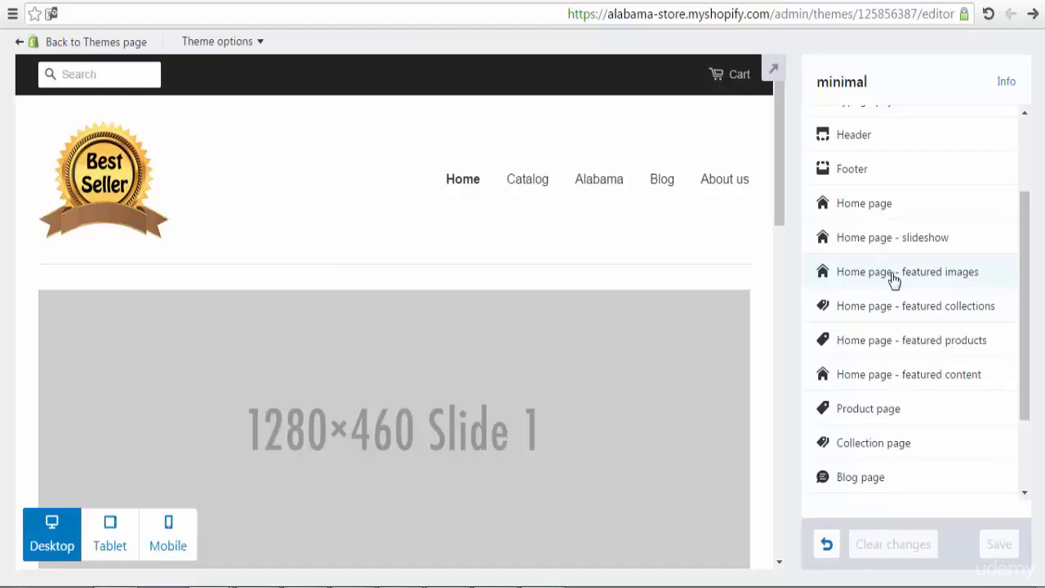
pyautogui.click(925, 279)
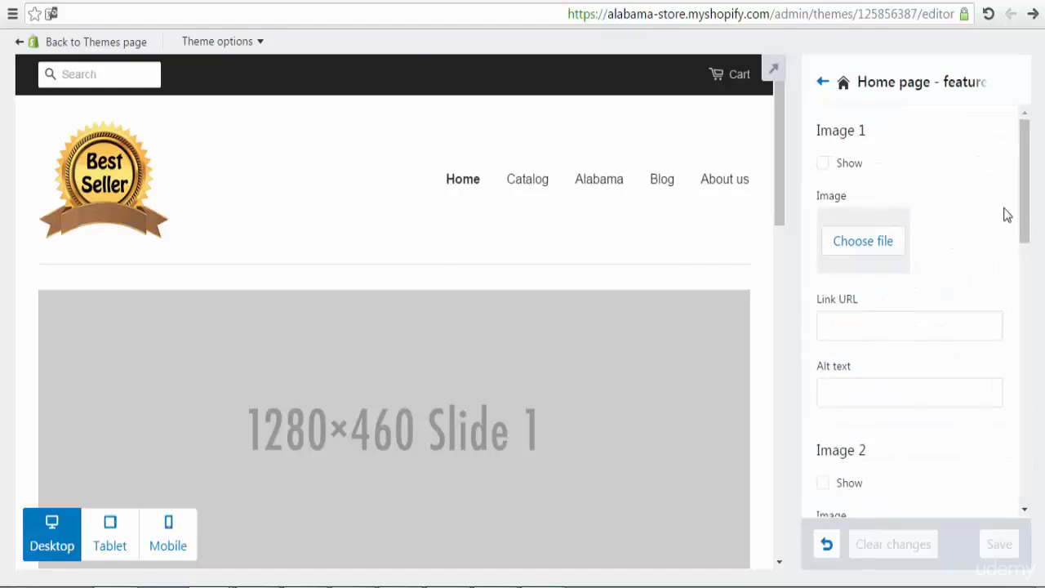
pyautogui.moveTo(1024, 198)
pyautogui.mouseDown()
pyautogui.moveTo(1024, 457)
pyautogui.moveTo(1021, 193)
pyautogui.mouseUp()
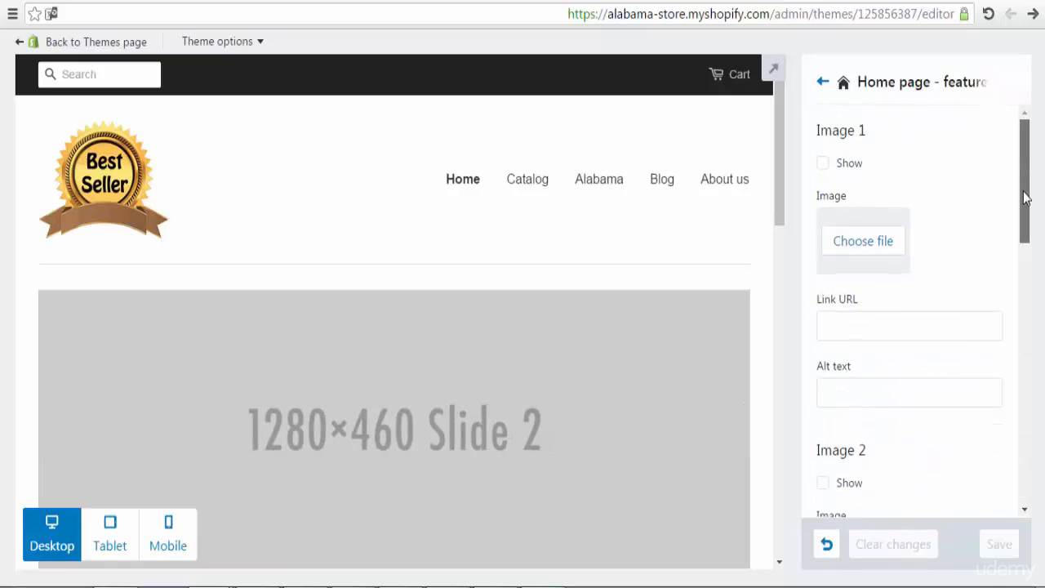
pyautogui.click(822, 81)
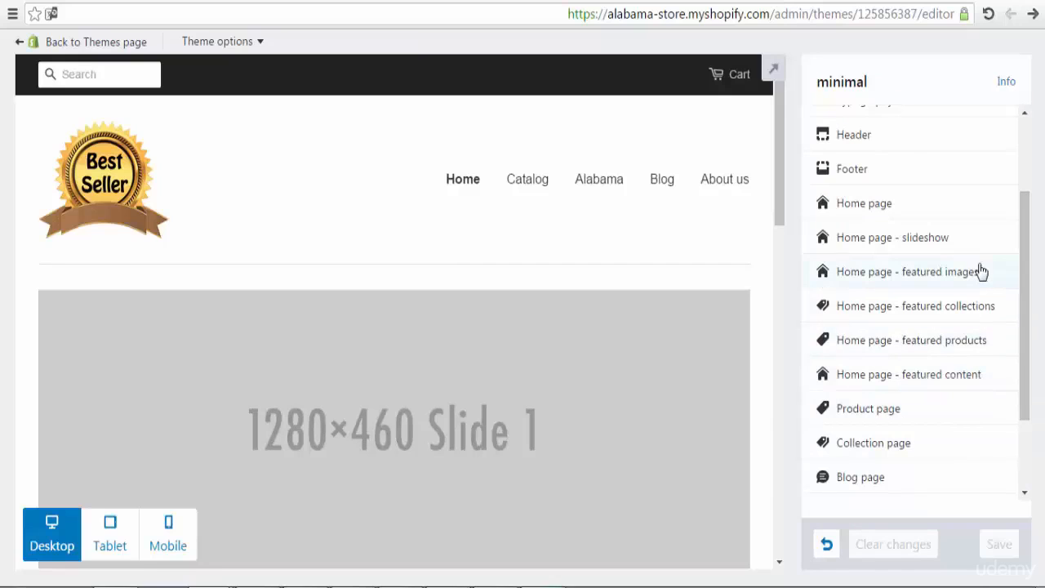
pyautogui.click(953, 239)
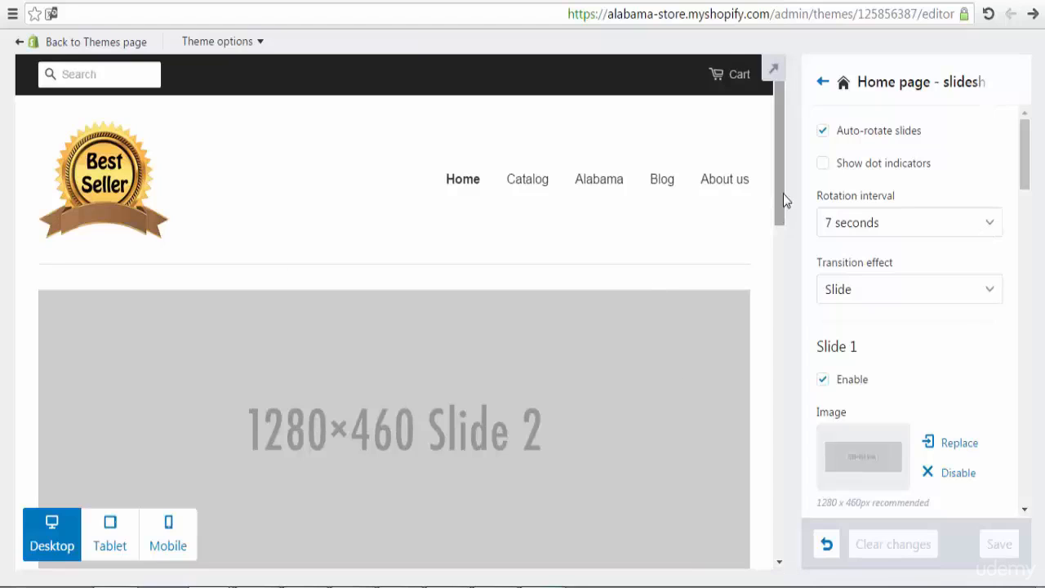
pyautogui.moveTo(782, 194); pyautogui.dragTo(776, 218)
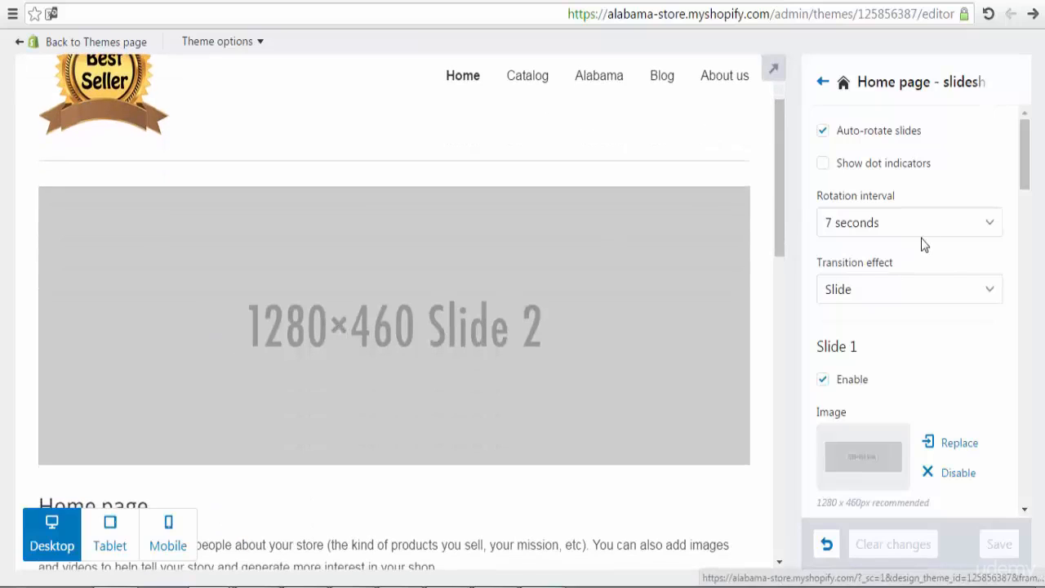
pyautogui.moveTo(1020, 161); pyautogui.dragTo(1020, 191)
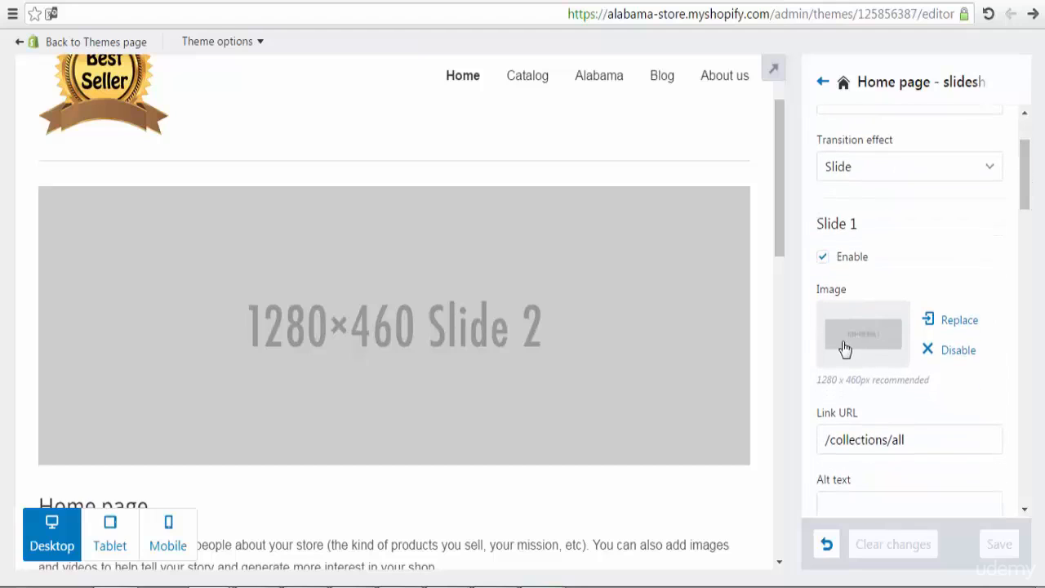
# Step: Upload the 3_2 photo from Desktop > clothes > clothes1 as Slide 1's image
pyautogui.click(884, 337)
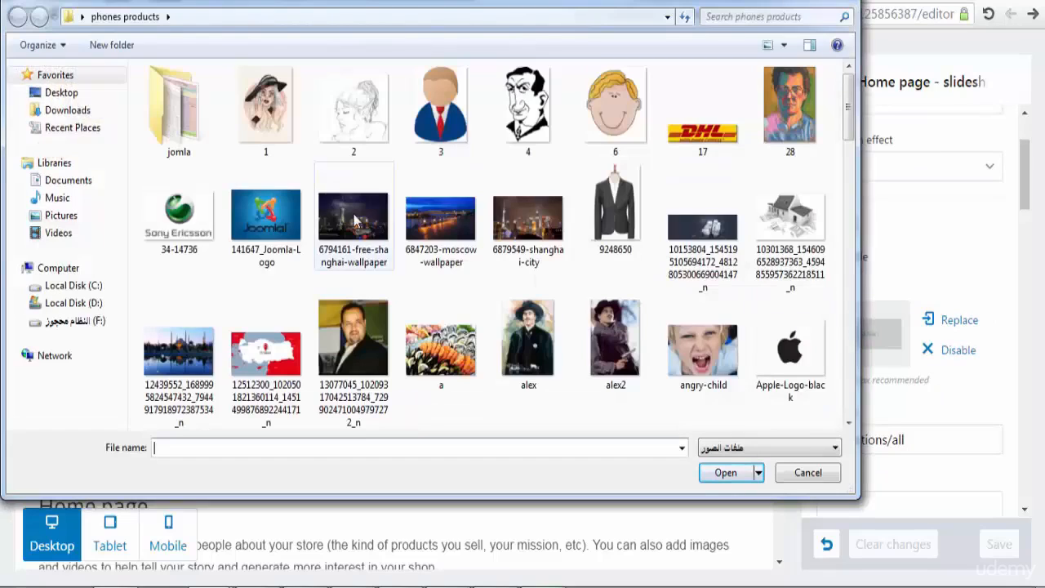
pyautogui.click(82, 93)
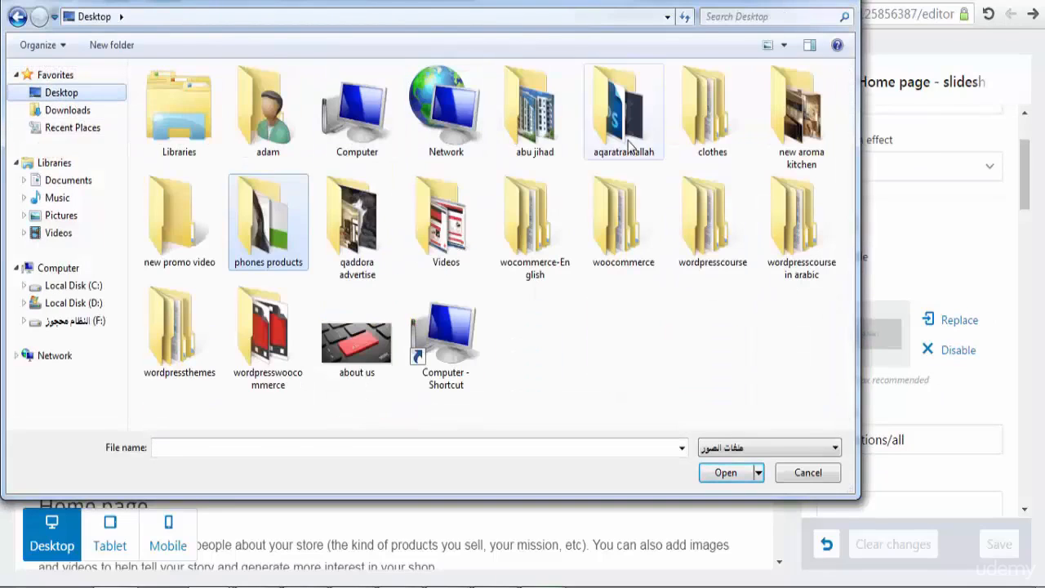
pyautogui.doubleClick(700, 135)
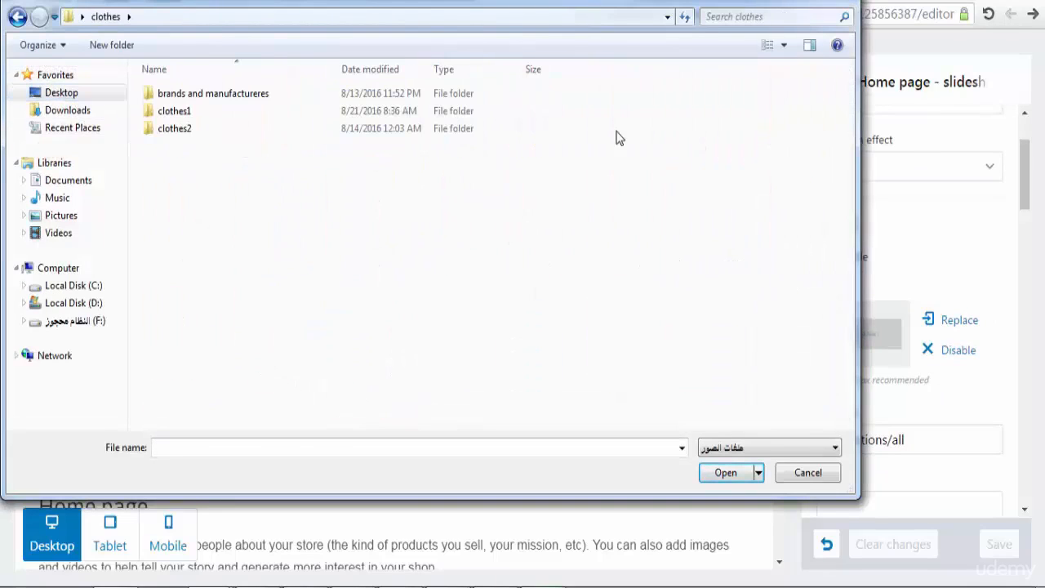
pyautogui.doubleClick(241, 113)
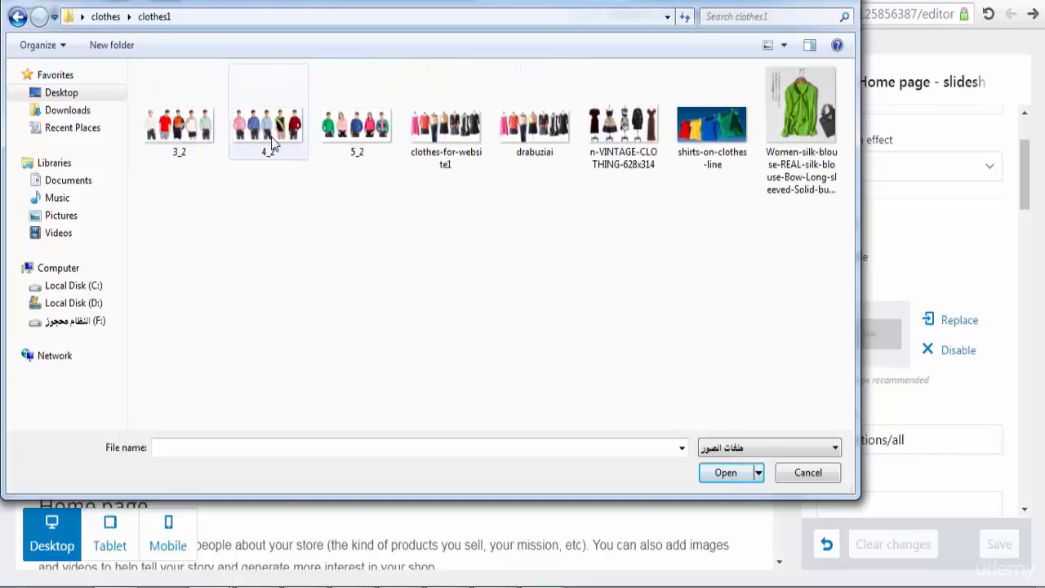
pyautogui.click(200, 146)
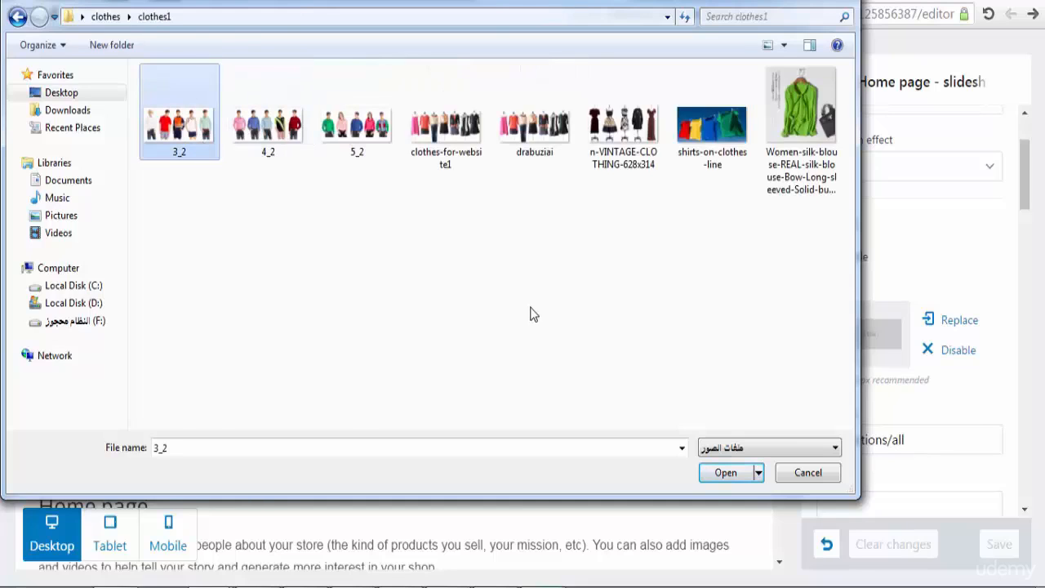
pyautogui.click(725, 473)
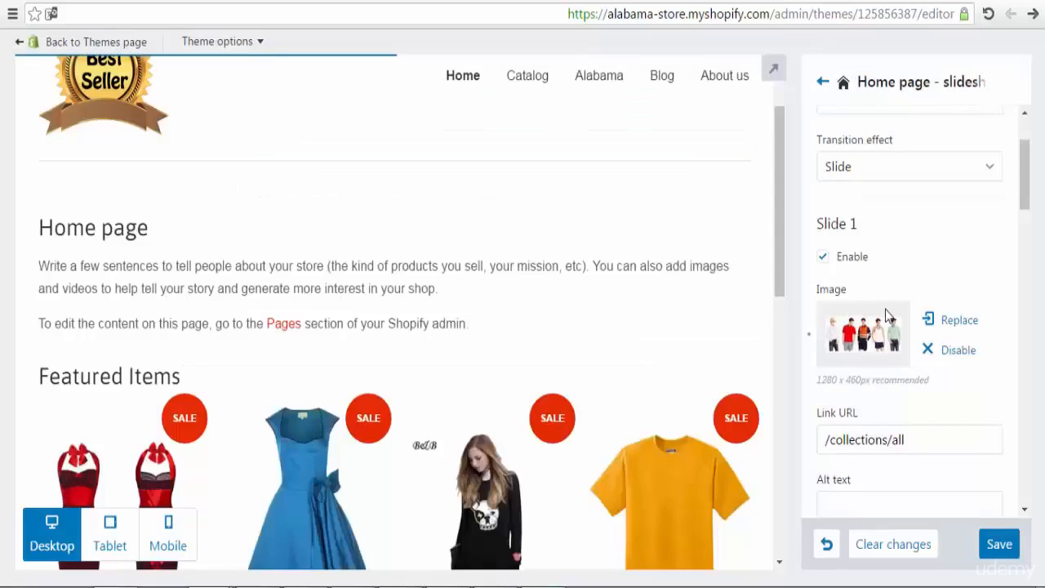
pyautogui.click(822, 257)
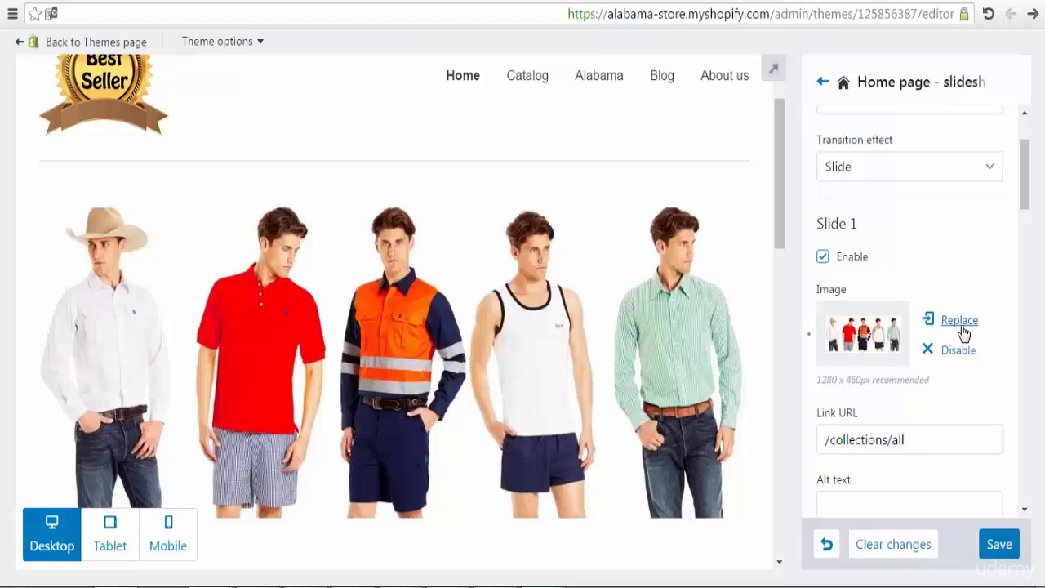
pyautogui.moveTo(1025, 190); pyautogui.dragTo(994, 232)
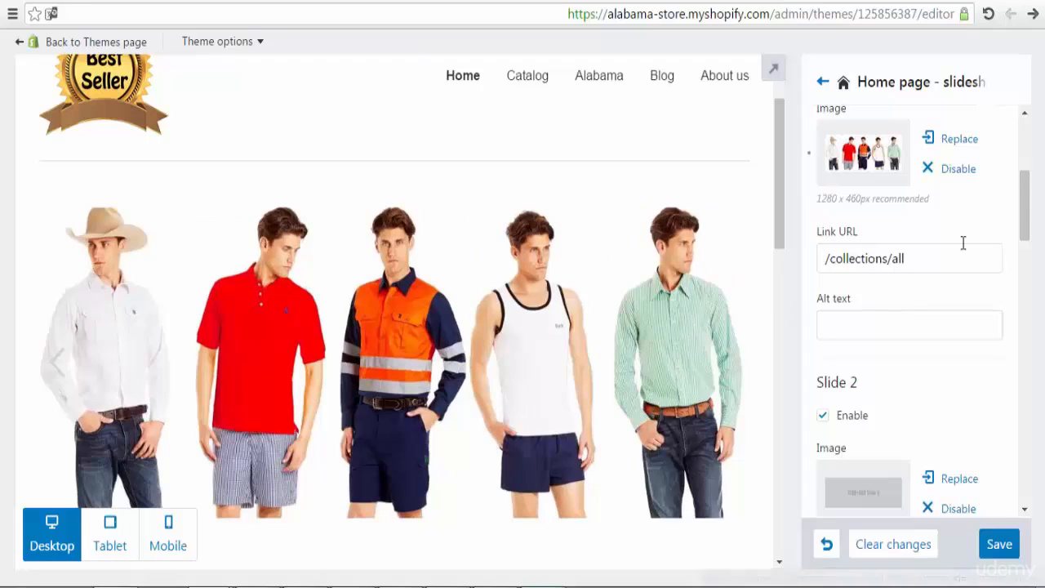
pyautogui.moveTo(1023, 226); pyautogui.dragTo(1026, 264)
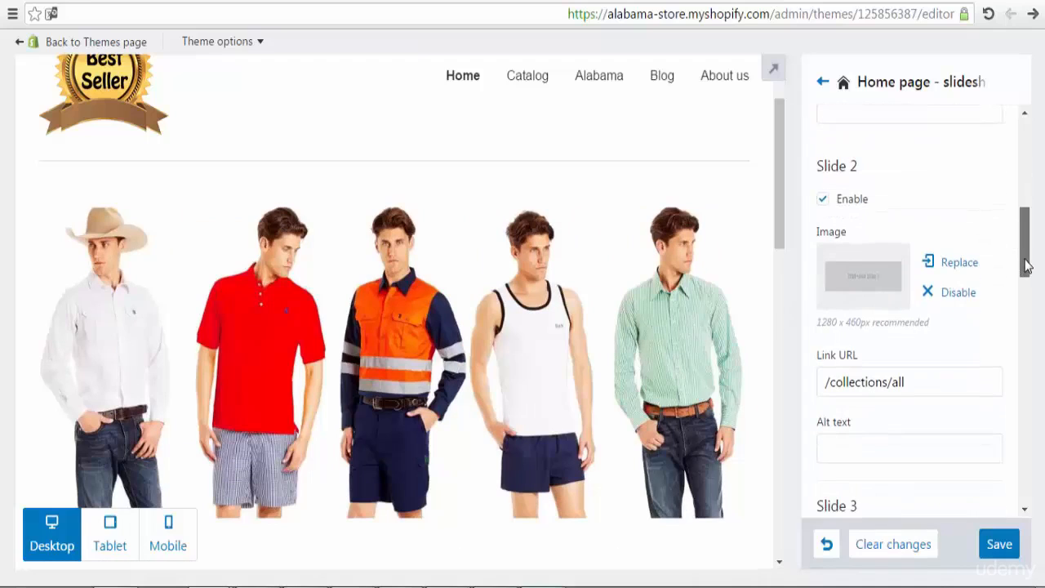
# Step: Replace Slide 2's image with the 4_2 clothing photo
pyautogui.click(865, 280)
pyautogui.click(278, 133)
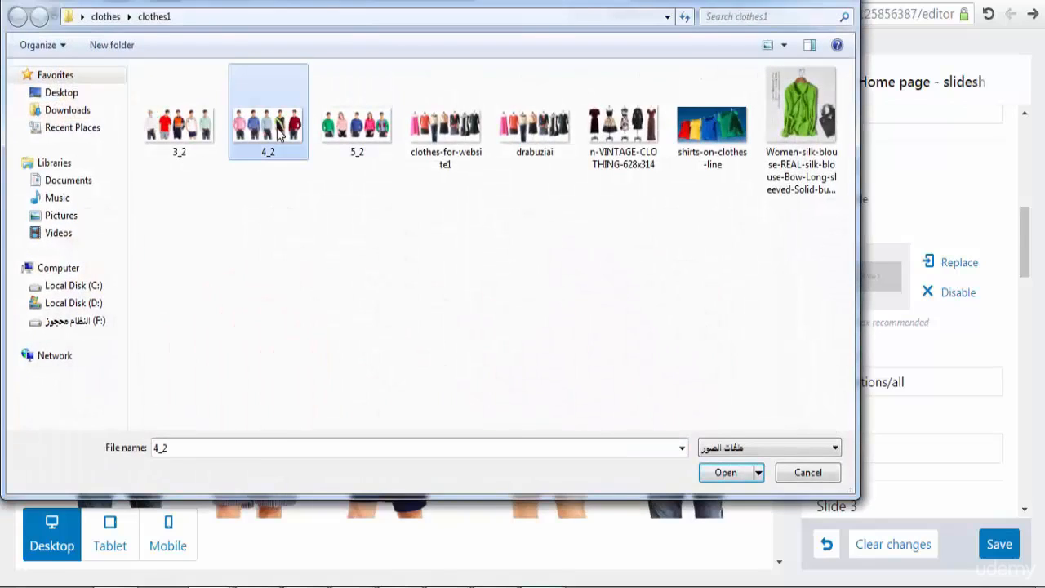
pyautogui.click(724, 473)
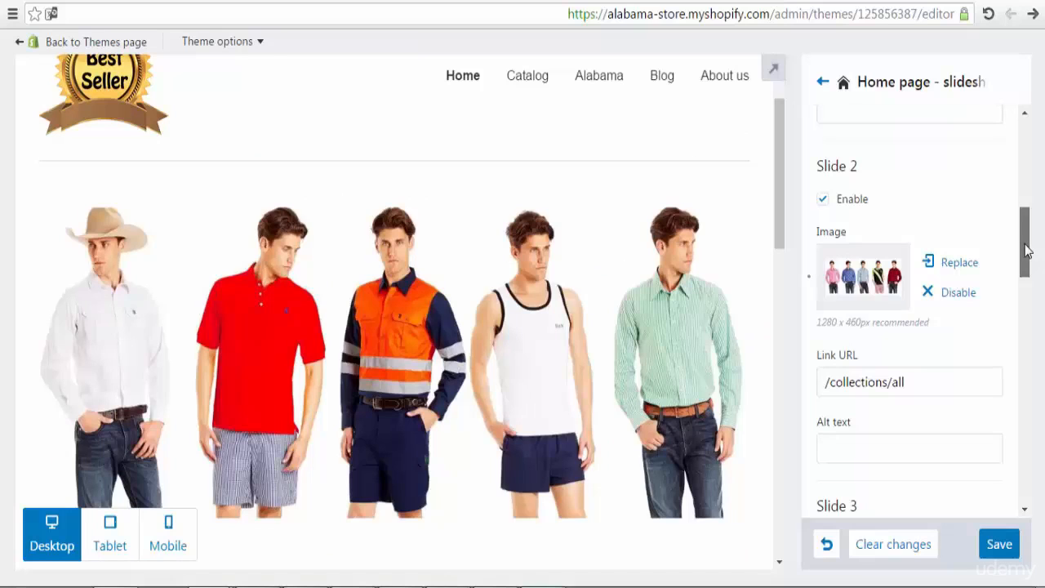
# Step: Enable Slide 3 and upload the 5_2 clothing photo as its image
pyautogui.moveTo(1027, 251); pyautogui.dragTo(1027, 303)
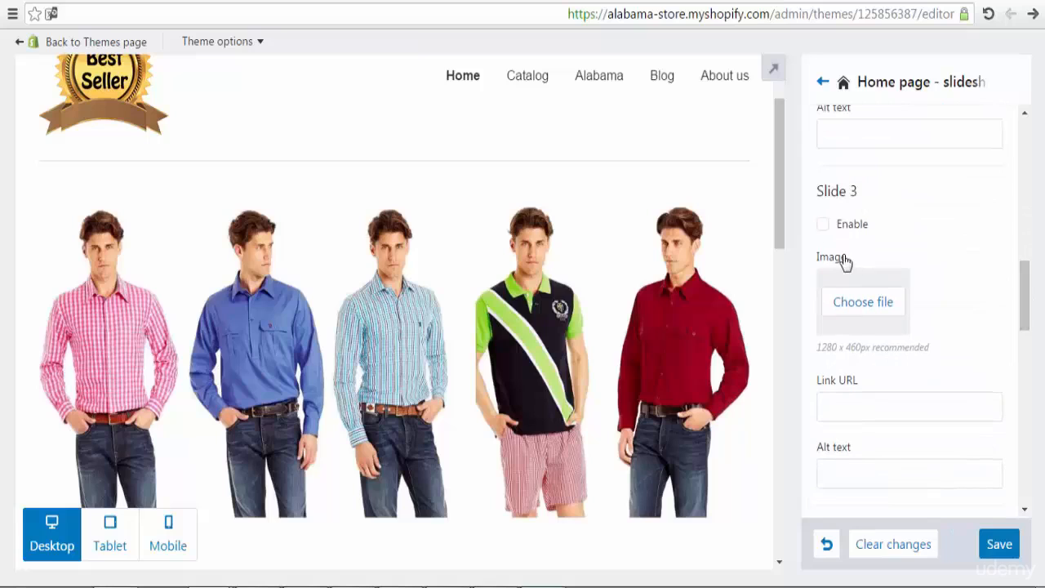
pyautogui.click(823, 225)
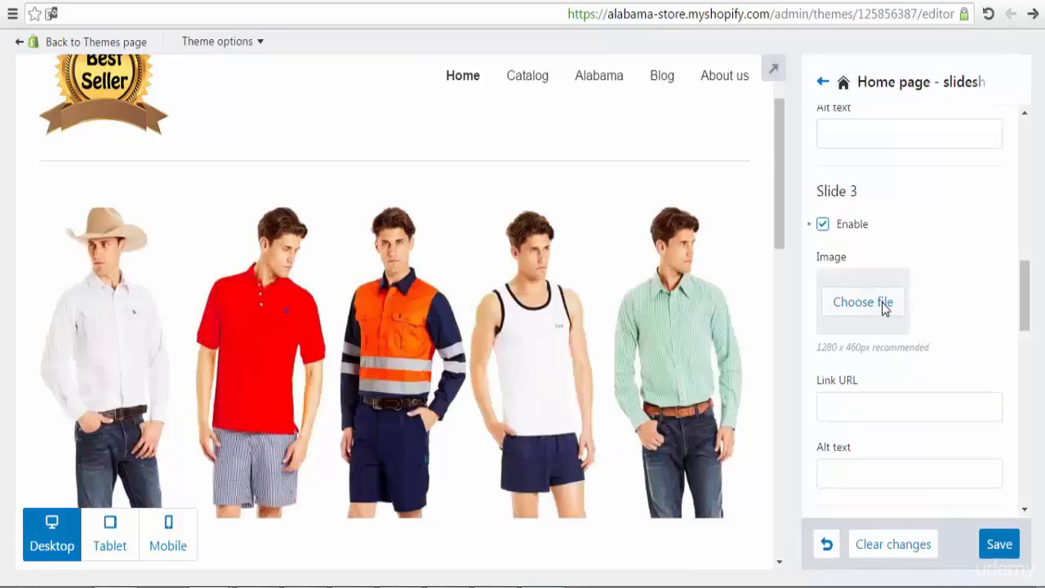
pyautogui.click(883, 303)
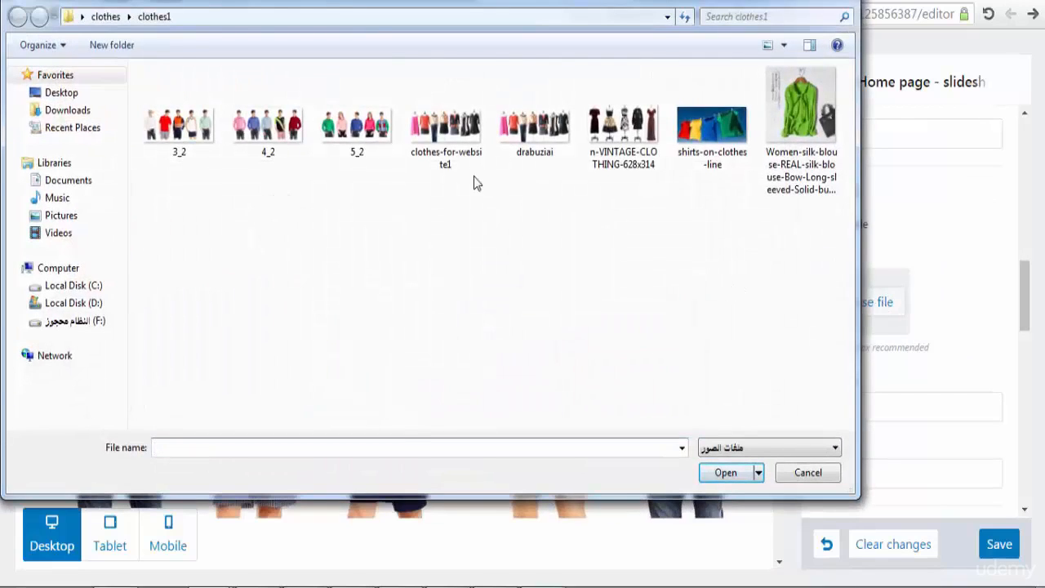
pyautogui.click(368, 135)
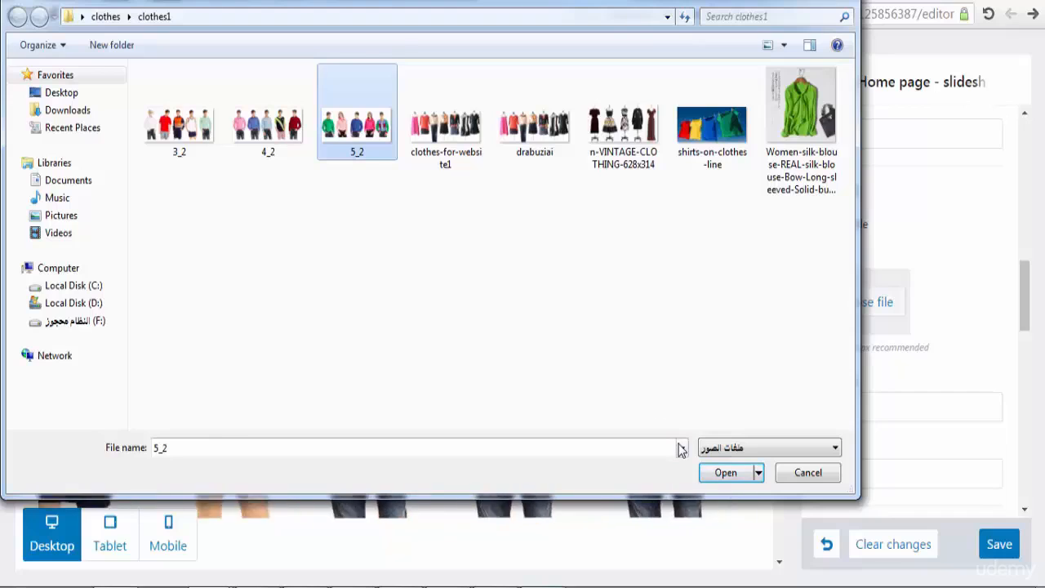
pyautogui.click(724, 473)
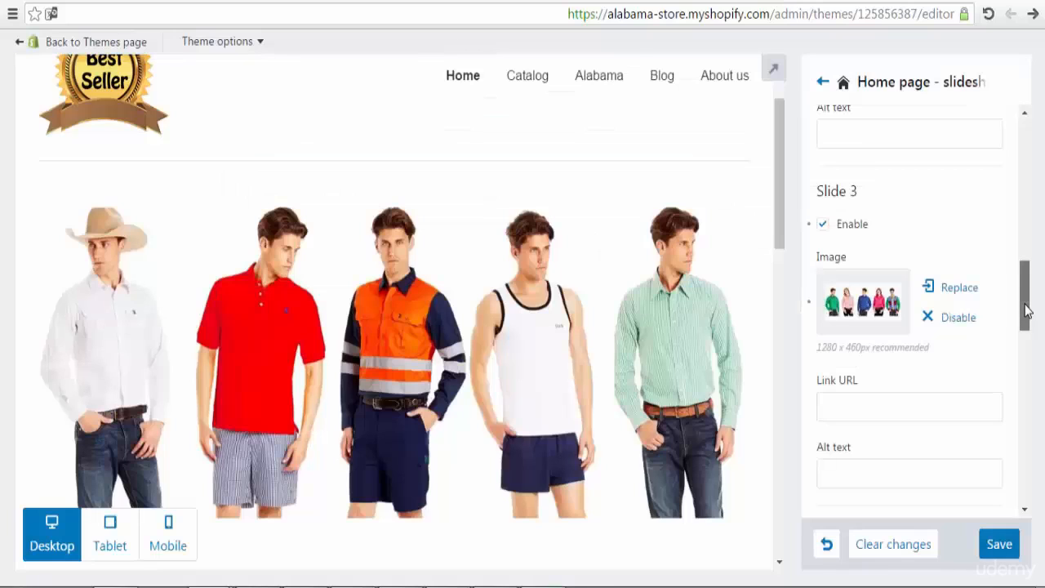
pyautogui.moveTo(1026, 310); pyautogui.dragTo(1026, 366)
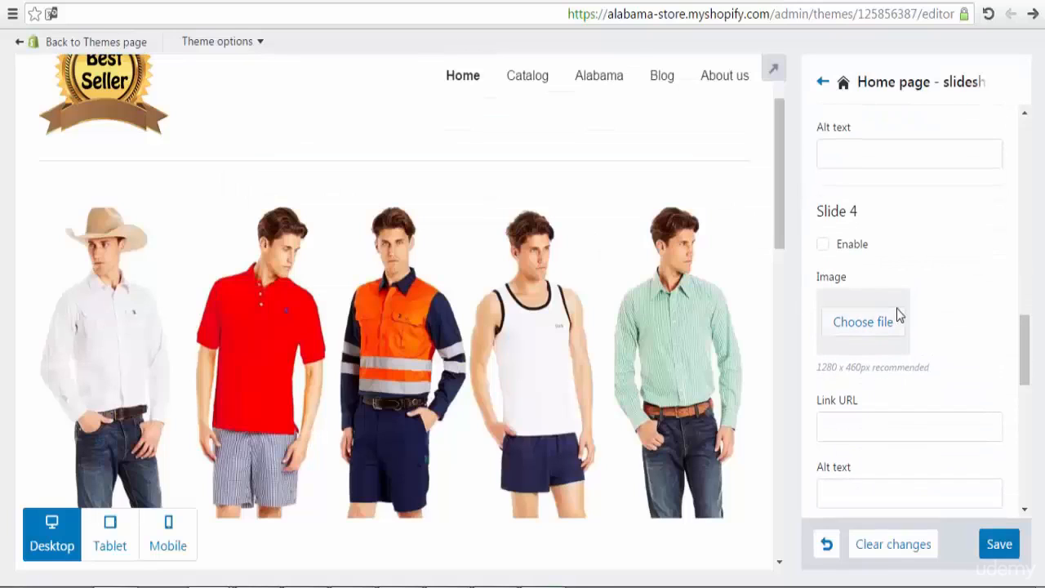
# Step: Enable Slide 4 with the drabuziai photo, save the theme, and return to the sections list
pyautogui.click(823, 247)
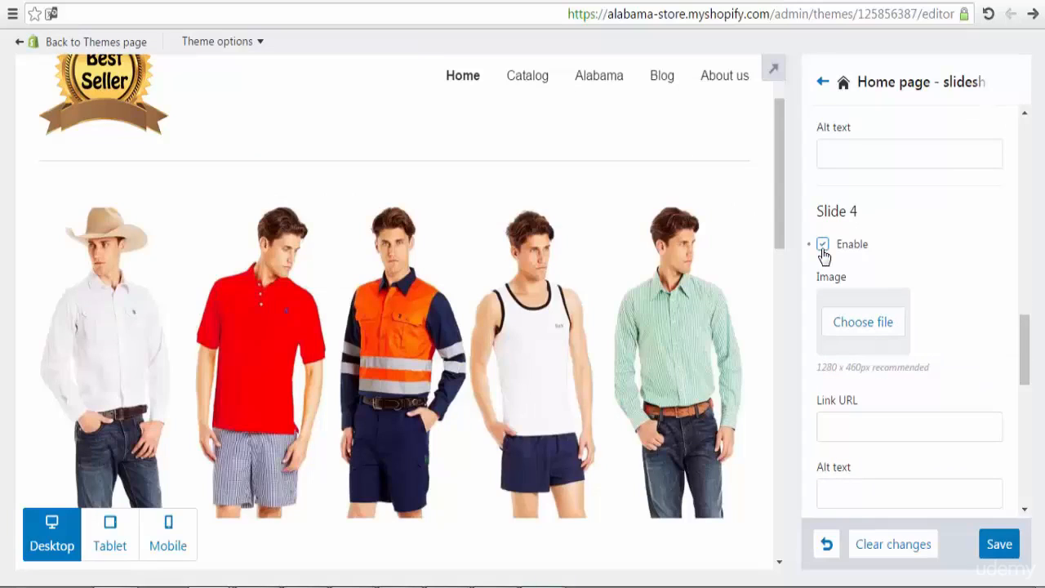
pyautogui.click(868, 327)
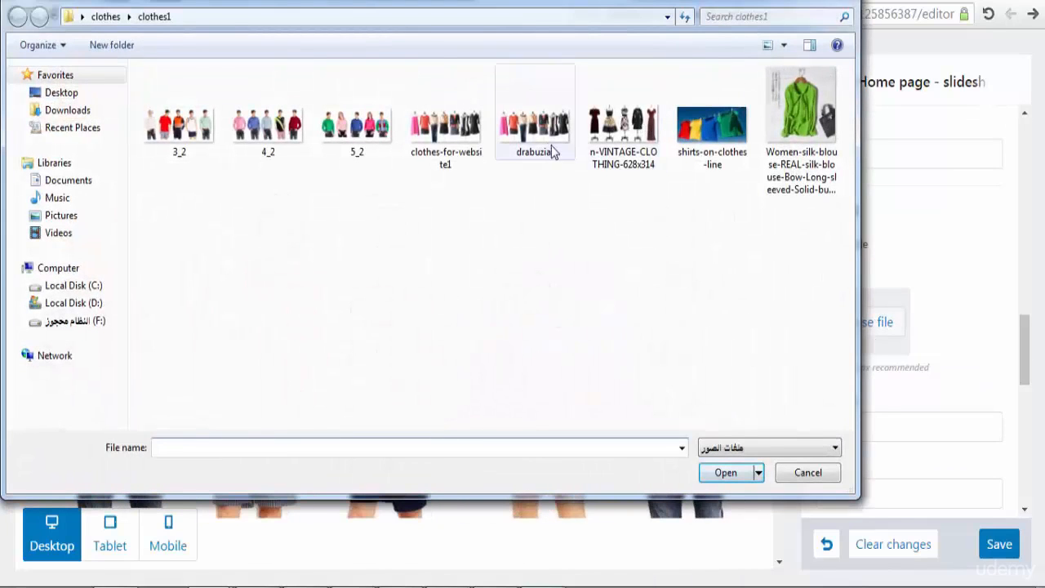
pyautogui.click(553, 153)
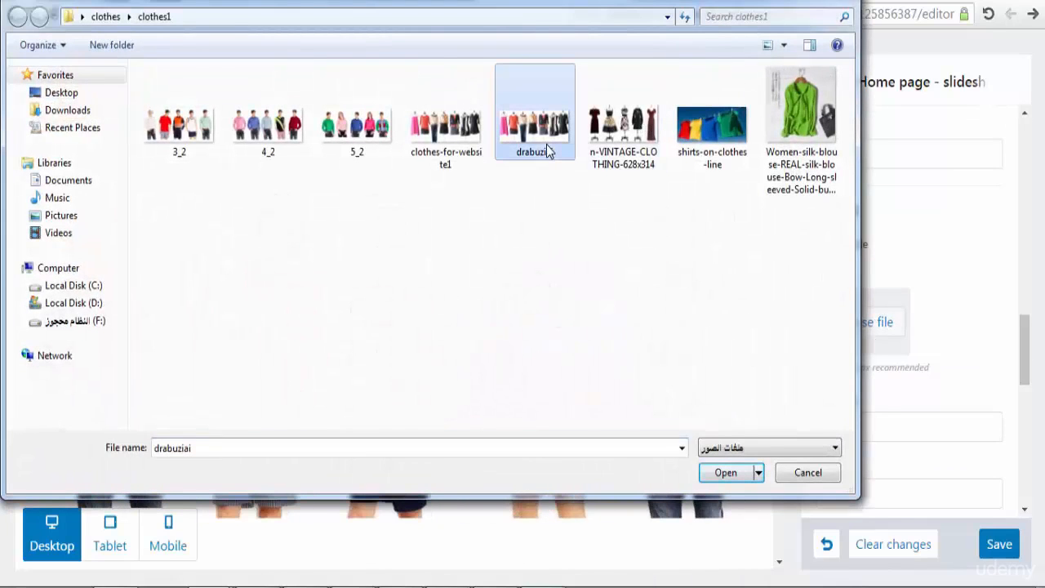
pyautogui.click(724, 474)
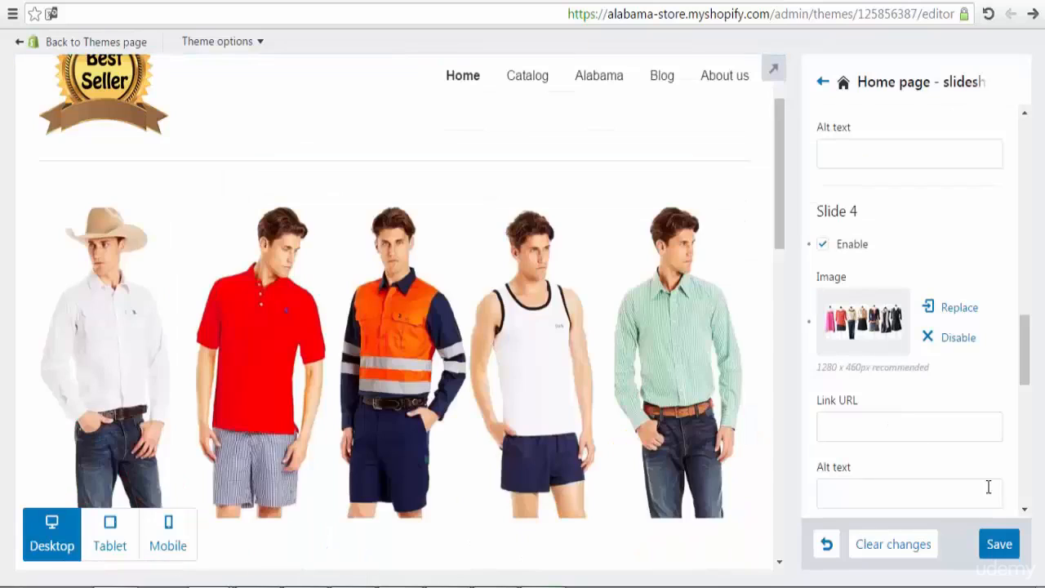
pyautogui.click(1010, 550)
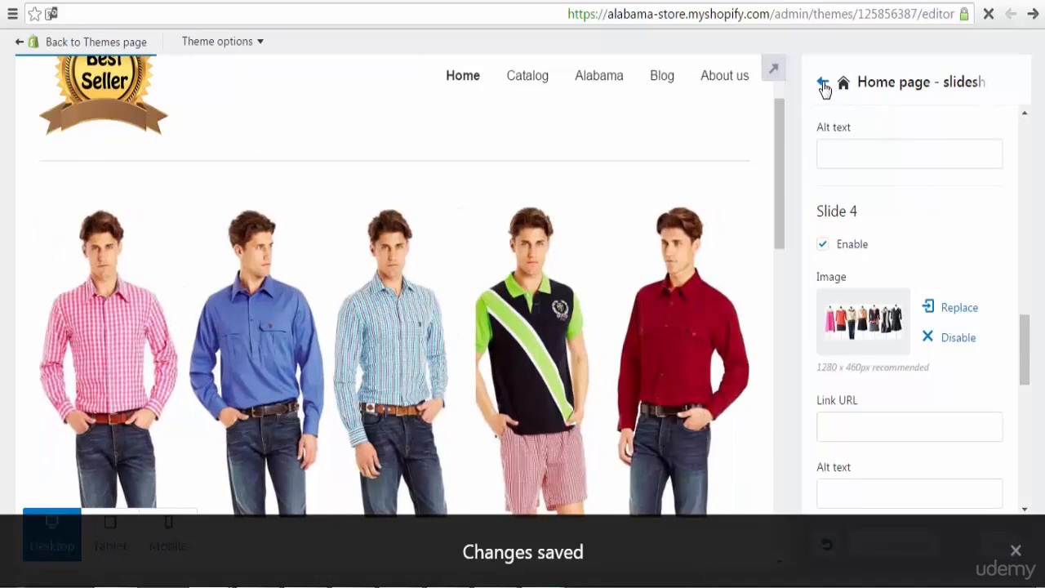
pyautogui.click(822, 84)
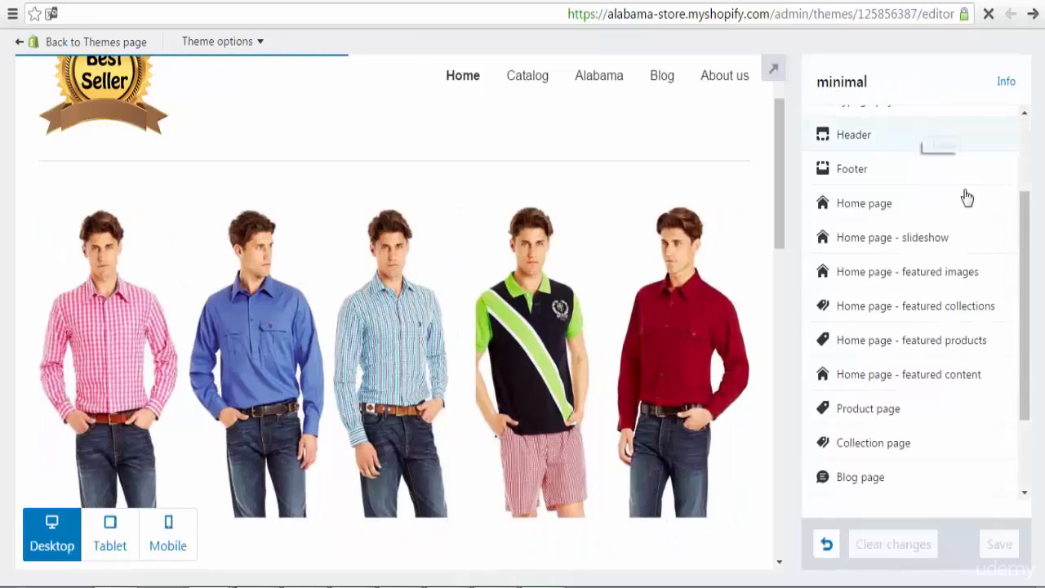
# Step: Open and close the featured collections and Collection page section settings
pyautogui.moveTo(1033, 291); pyautogui.dragTo(1033, 322)
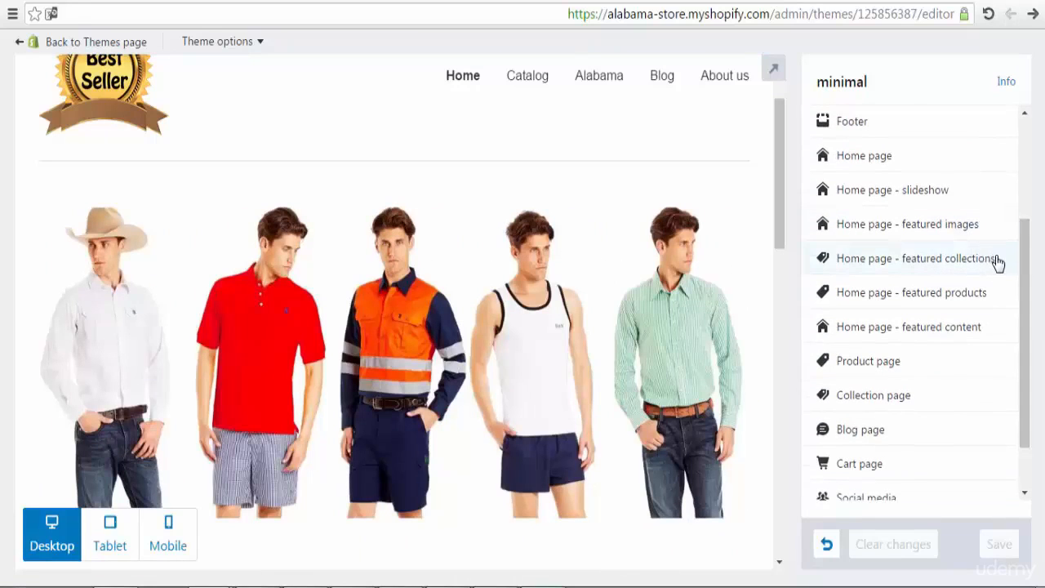
pyautogui.click(975, 262)
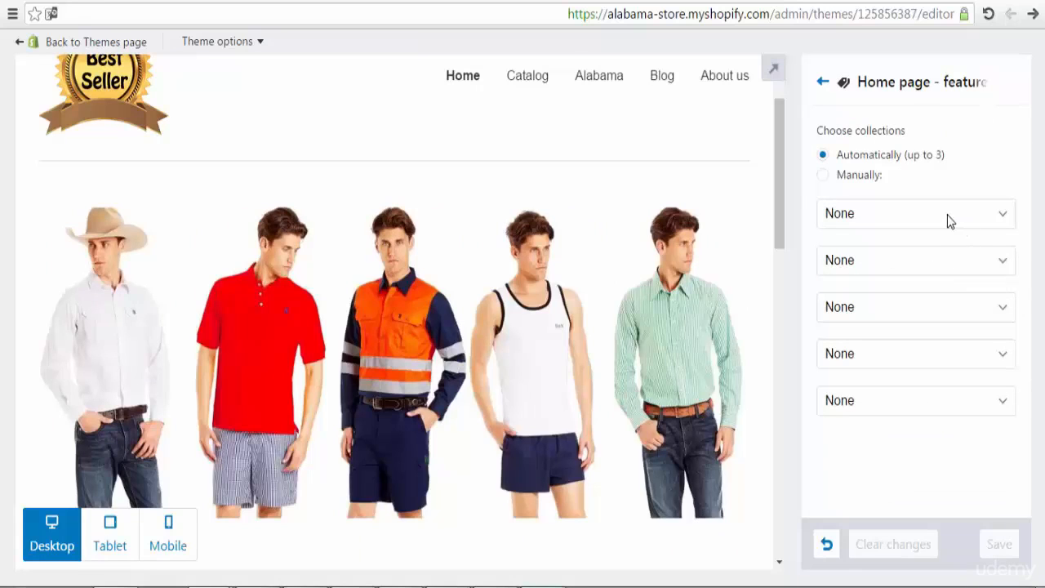
pyautogui.click(824, 83)
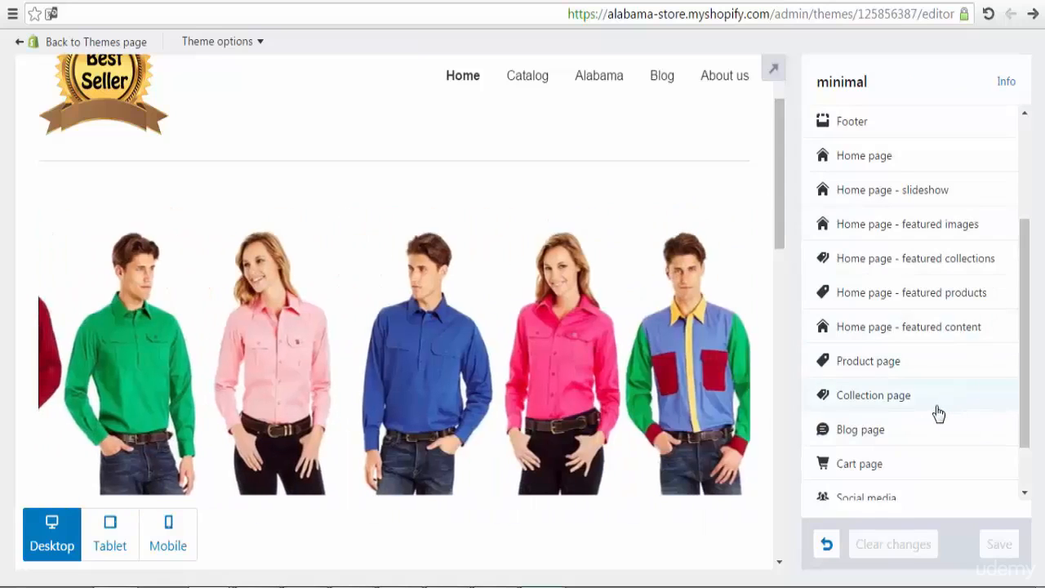
pyautogui.click(937, 414)
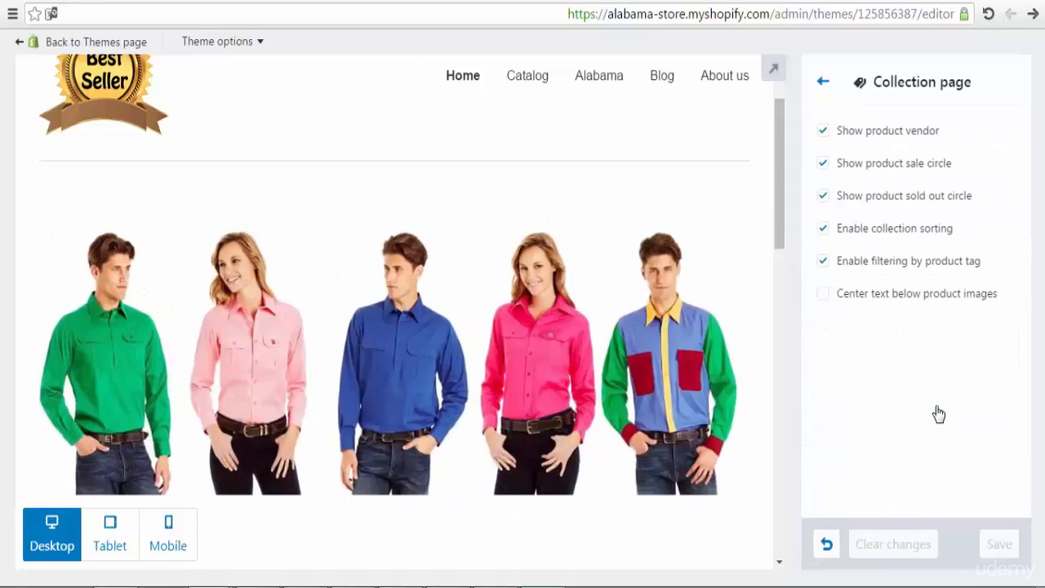
pyautogui.click(825, 85)
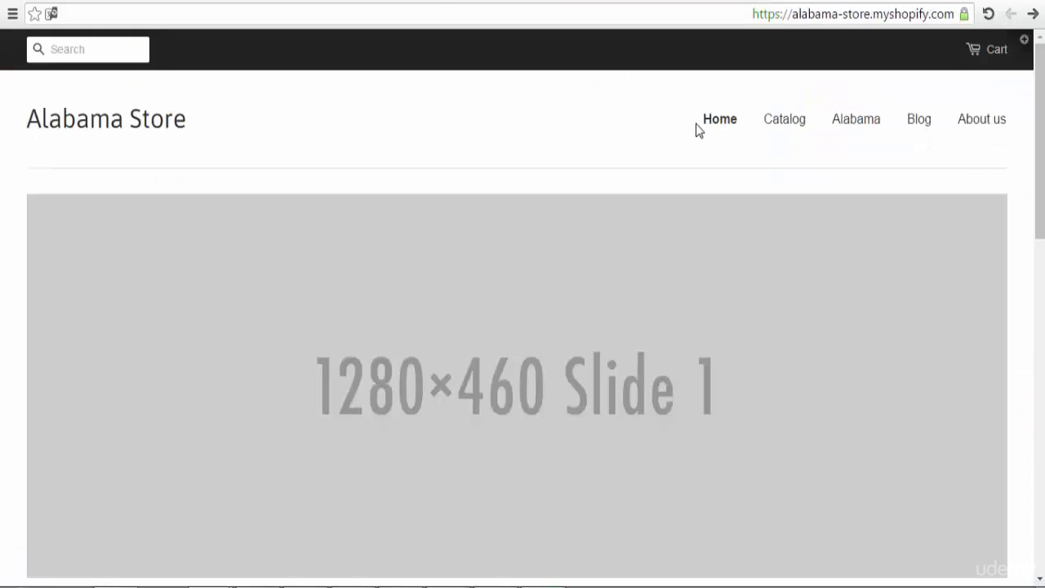
# Step: Reload the storefront and scroll through the home page's clothing slideshow
pyautogui.click(986, 15)
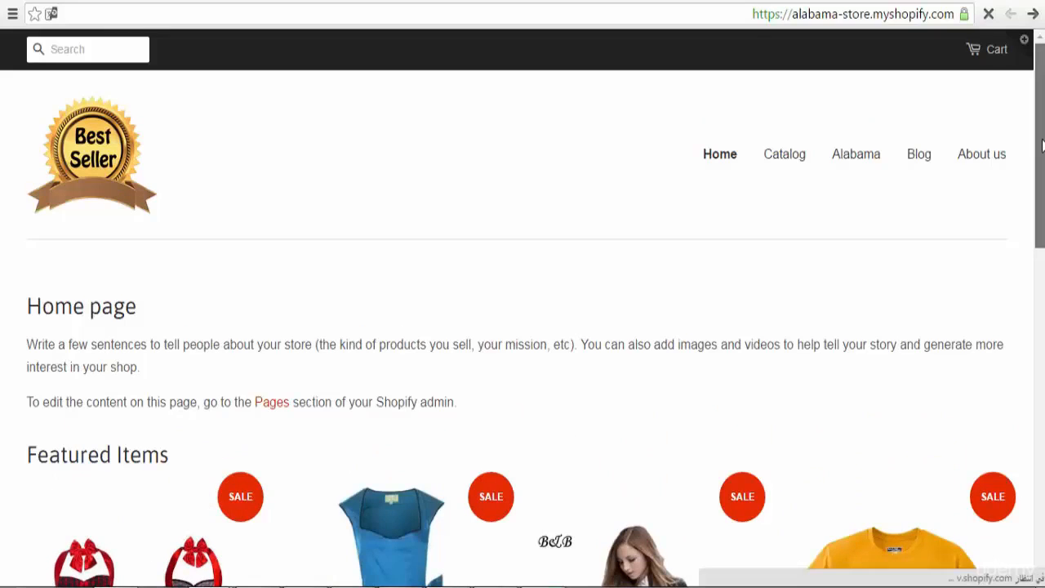
pyautogui.moveTo(1042, 145)
pyautogui.mouseDown()
pyautogui.moveTo(1042, 218)
pyautogui.moveTo(1043, 144)
pyautogui.mouseUp()
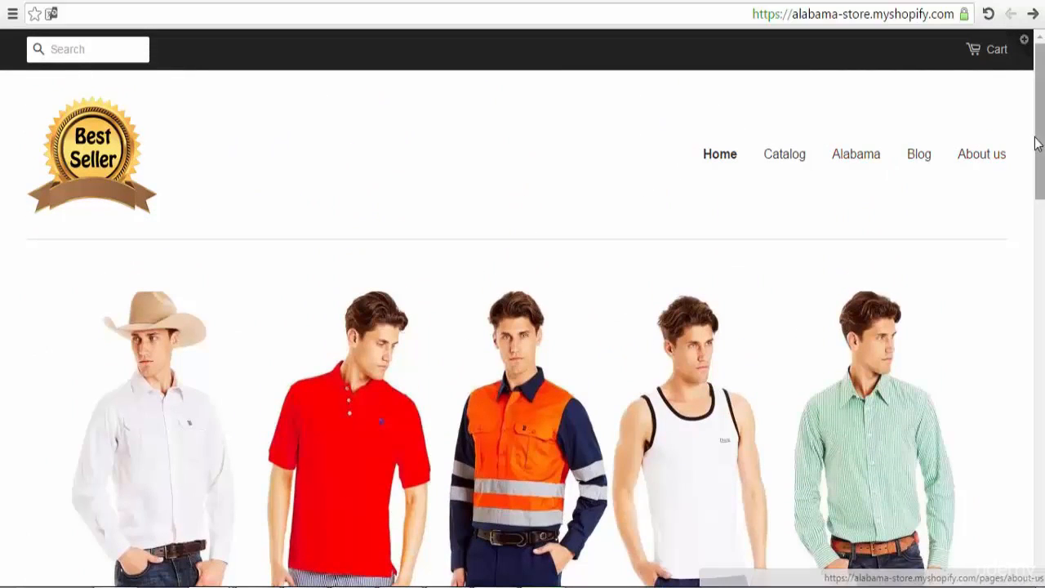
pyautogui.moveTo(1038, 140); pyautogui.dragTo(1043, 202)
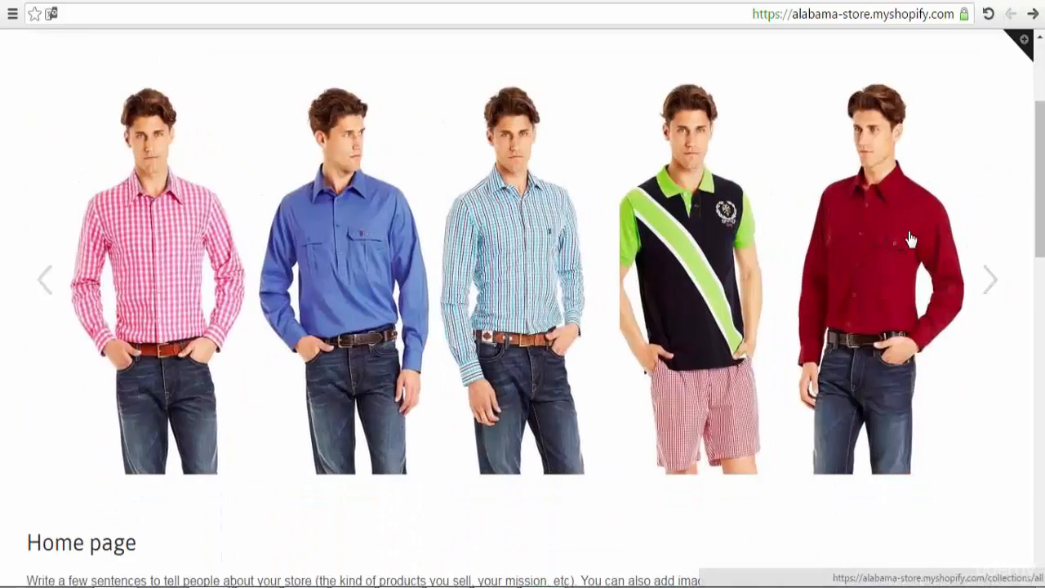
pyautogui.moveTo(1039, 182); pyautogui.dragTo(1039, 171)
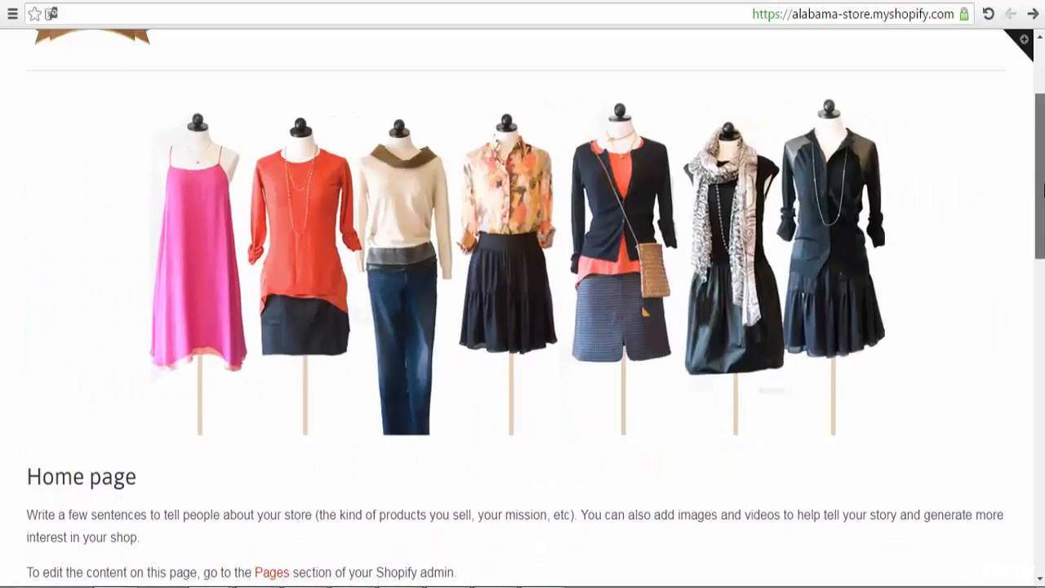
pyautogui.scroll(-3, 1043, 189)
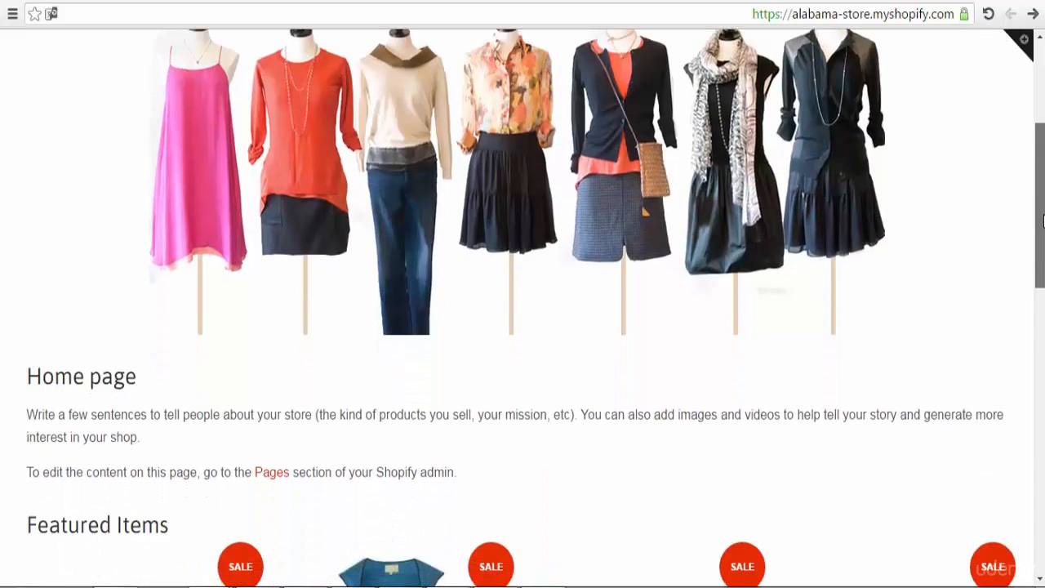
pyautogui.scroll(2, 1042, 200)
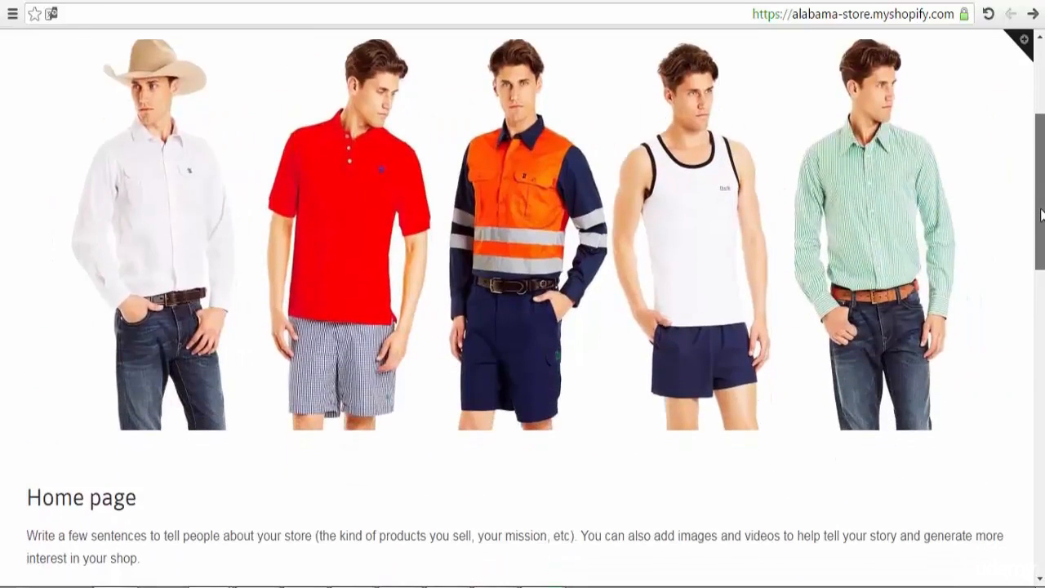
pyautogui.moveTo(1042, 214); pyautogui.dragTo(1041, 145)
pyautogui.scroll(-9, 1043, 181)
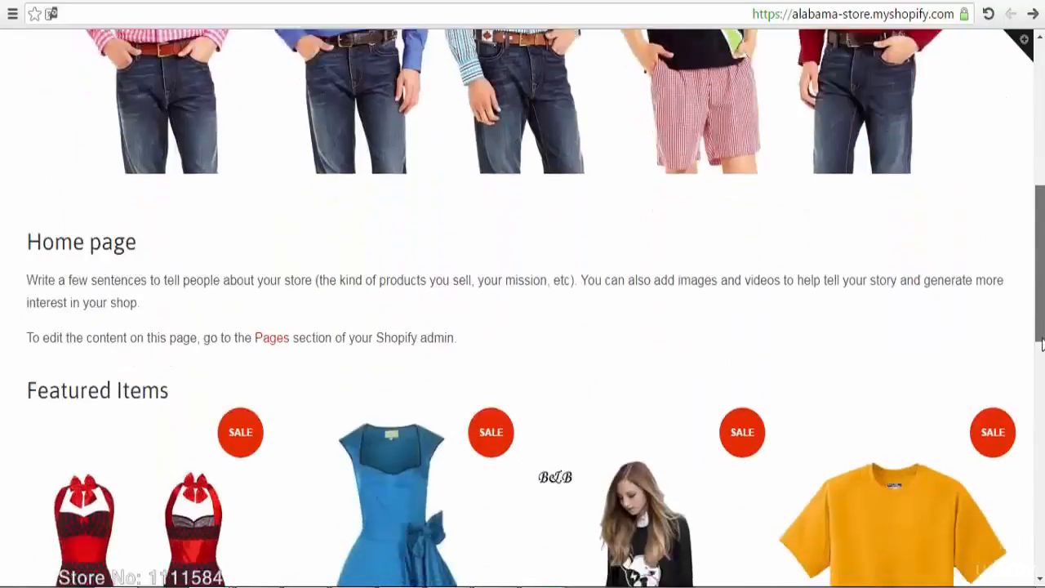
pyautogui.scroll(8, 1042, 164)
pyautogui.scroll(3, 1042, 155)
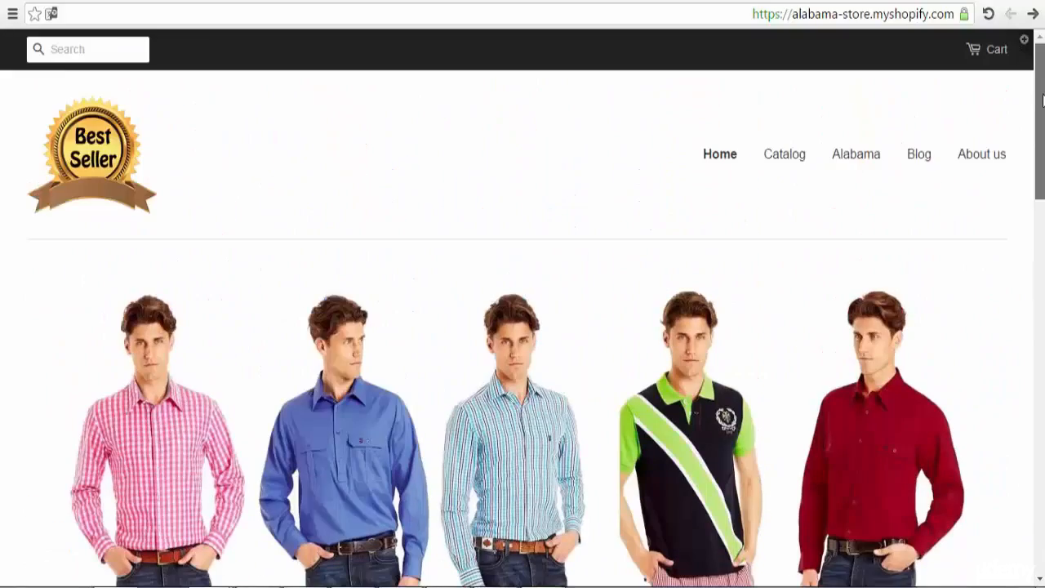
# Step: Test the Catalog, Blog, About us and Home menu links
pyautogui.click(782, 160)
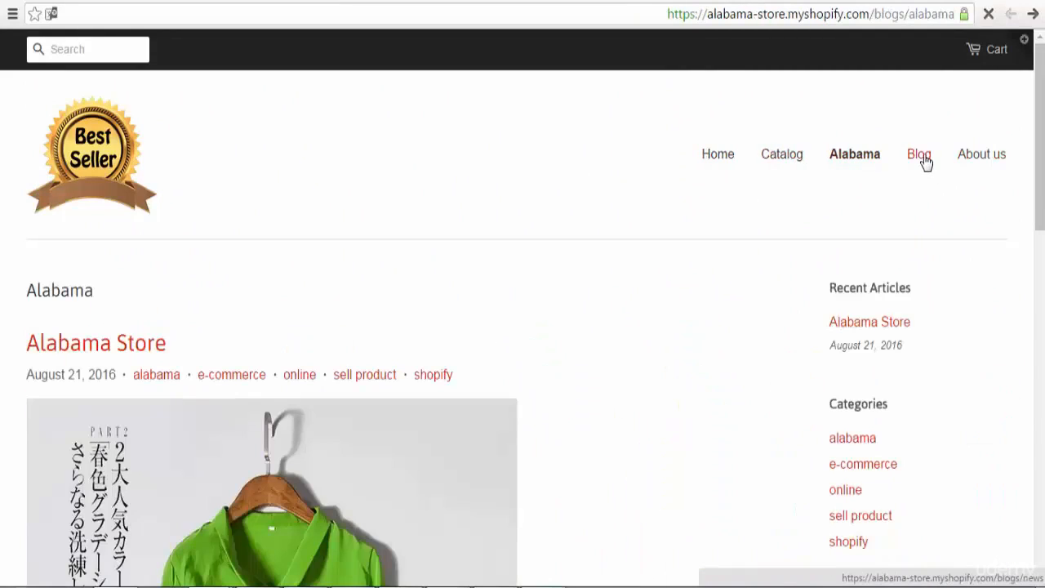
pyautogui.click(925, 162)
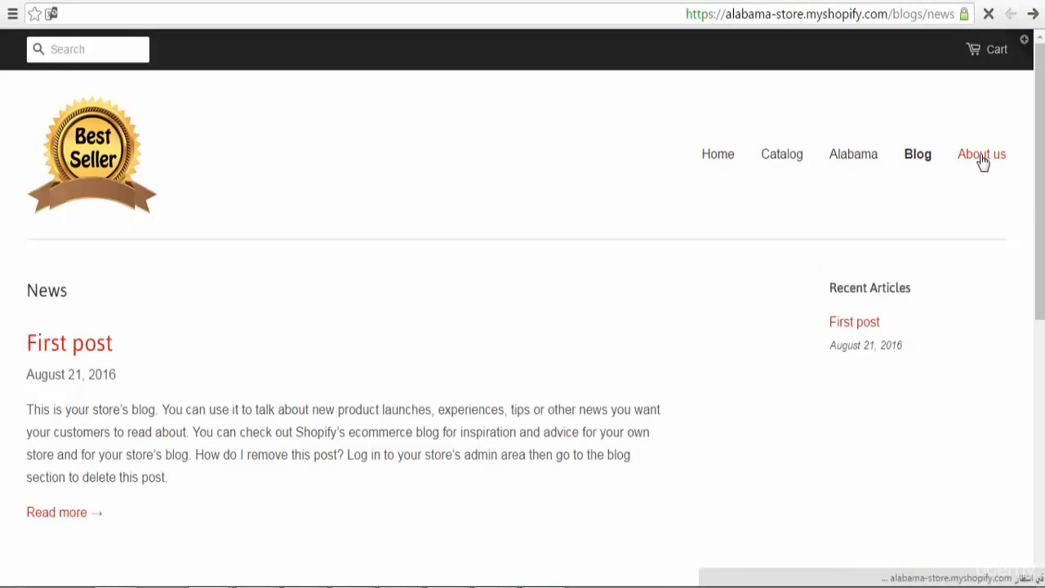
pyautogui.click(982, 162)
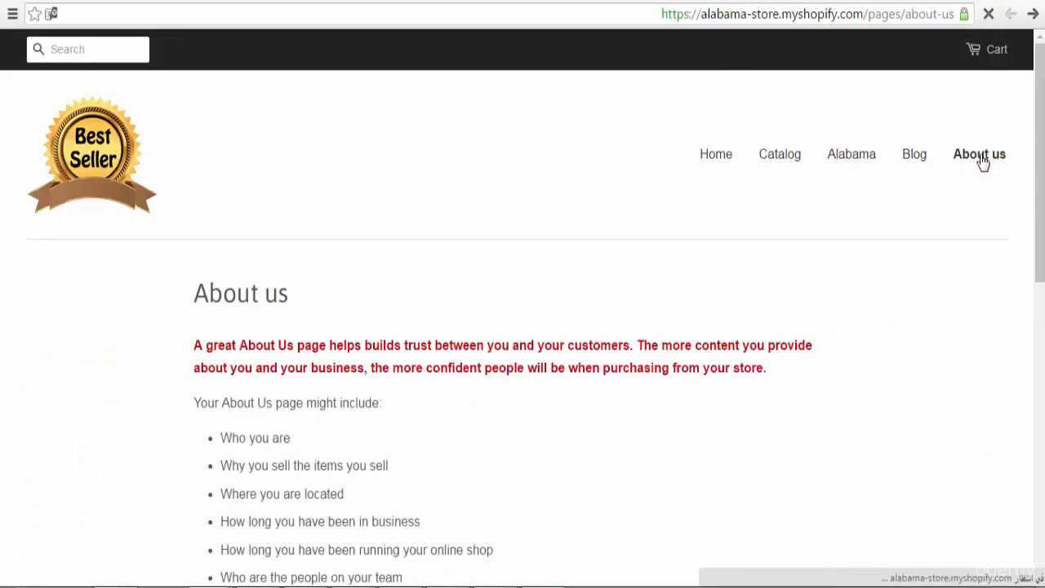
pyautogui.click(728, 170)
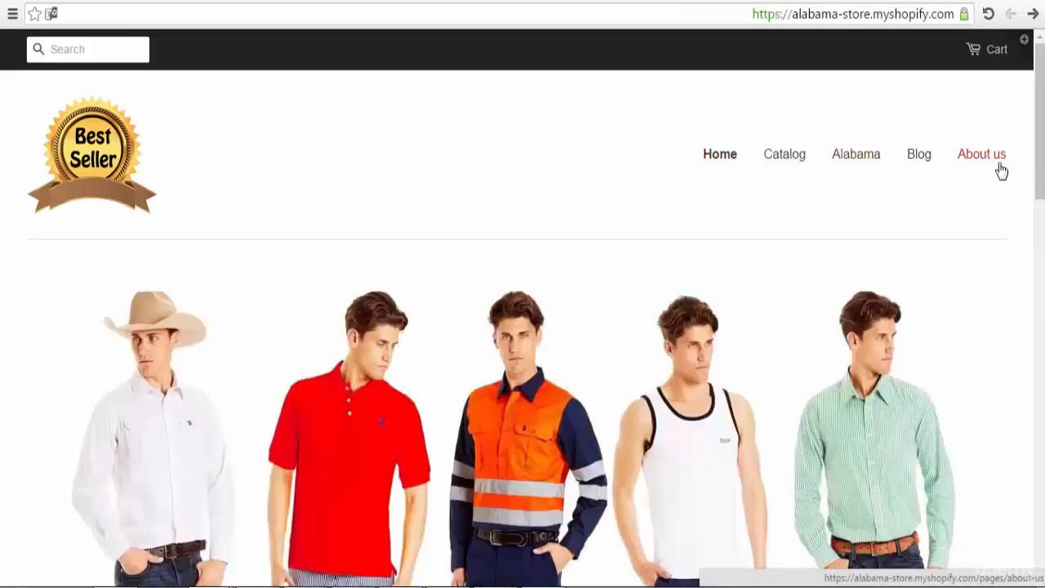